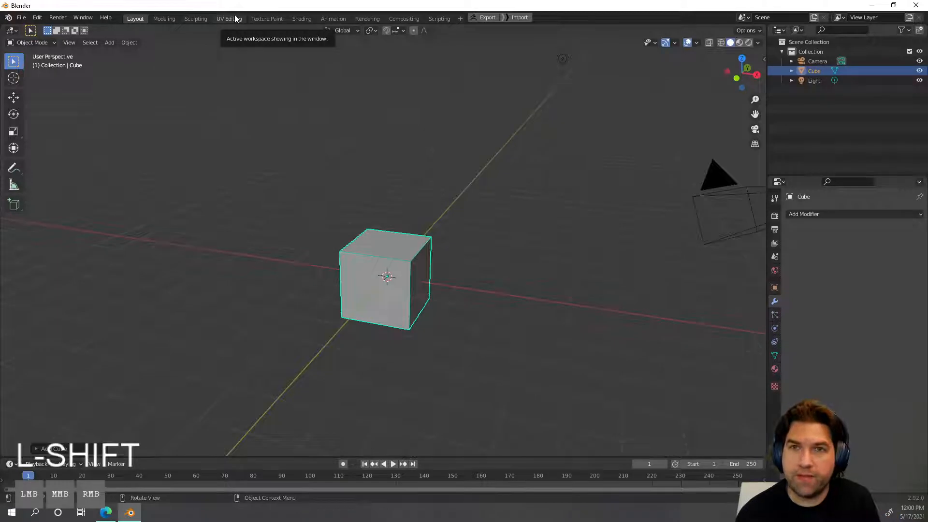
- Switch to the UV Editing workspace and select the cube's entire mesh in Edit Mode to display its UV layout
click(225, 20)
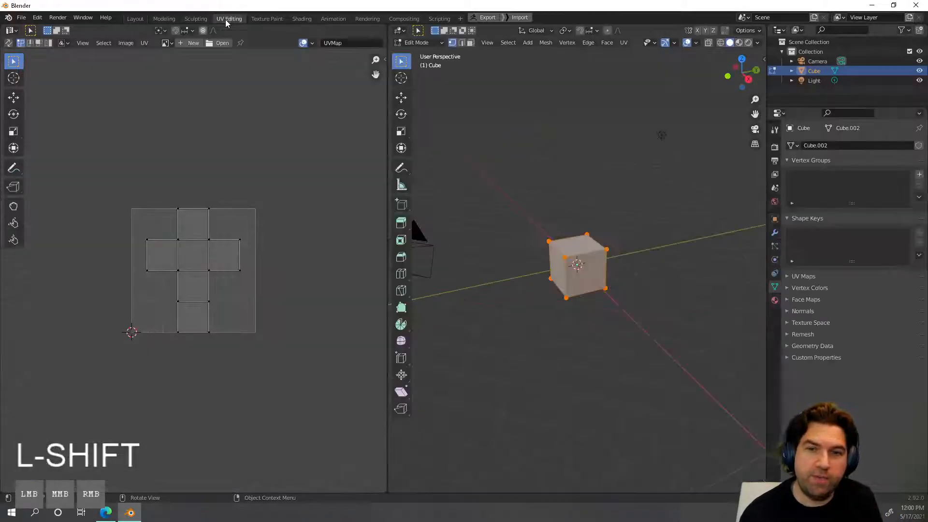
middle_drag(636, 321, 592, 321)
middle_drag(655, 317, 706, 324)
key(Tab)
click(612, 339)
click(598, 282)
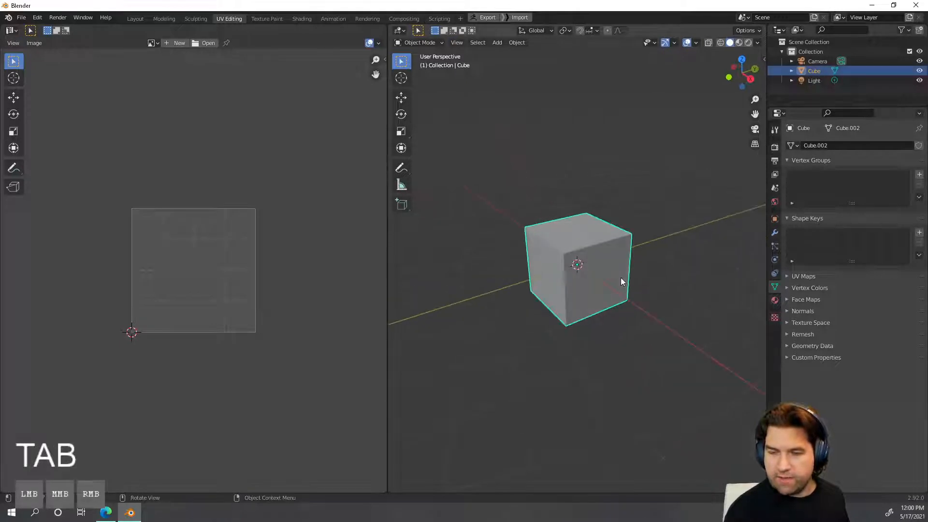
key(Tab)
middle_drag(620, 278, 606, 293)
click(572, 294)
key(a)
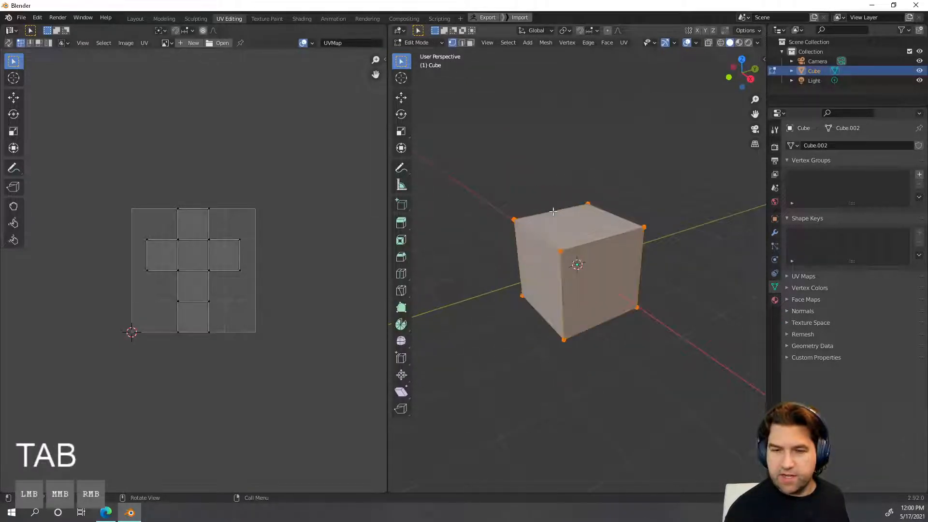
click(586, 284)
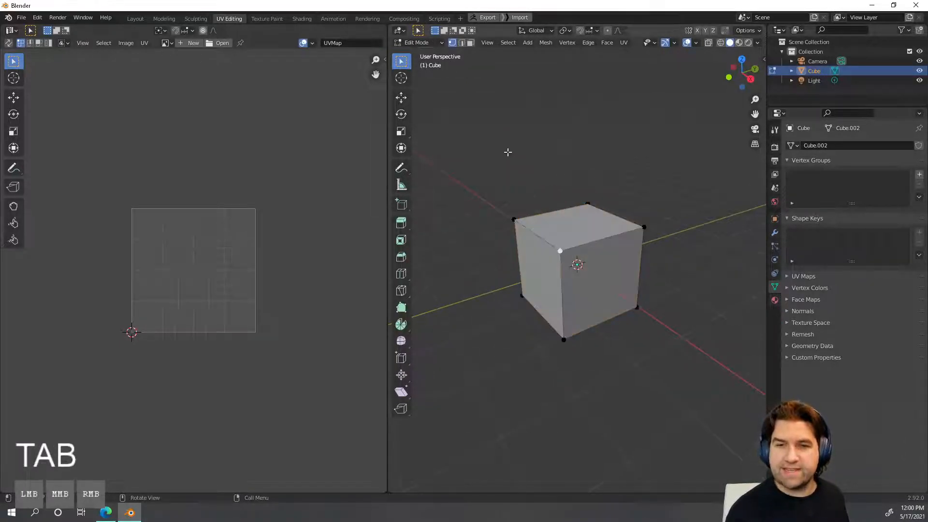
key(a)
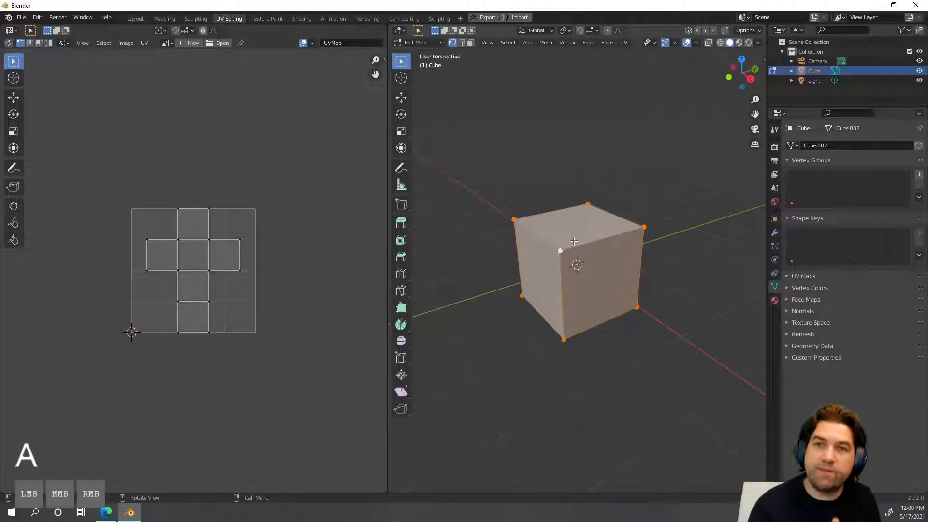
- Select the uppermost face of the UV layout in face mode and check the cube for a matching selection
scroll(183, 302, up, 3)
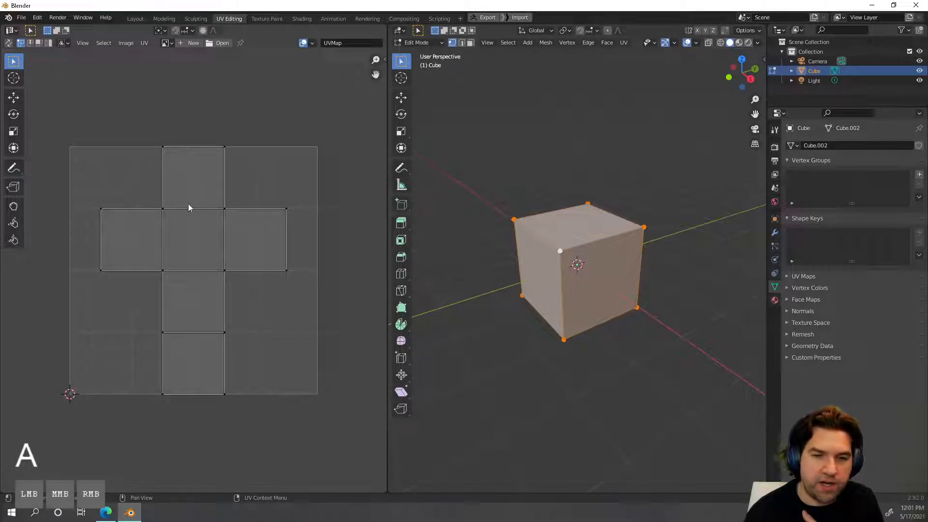
click(39, 42)
click(185, 172)
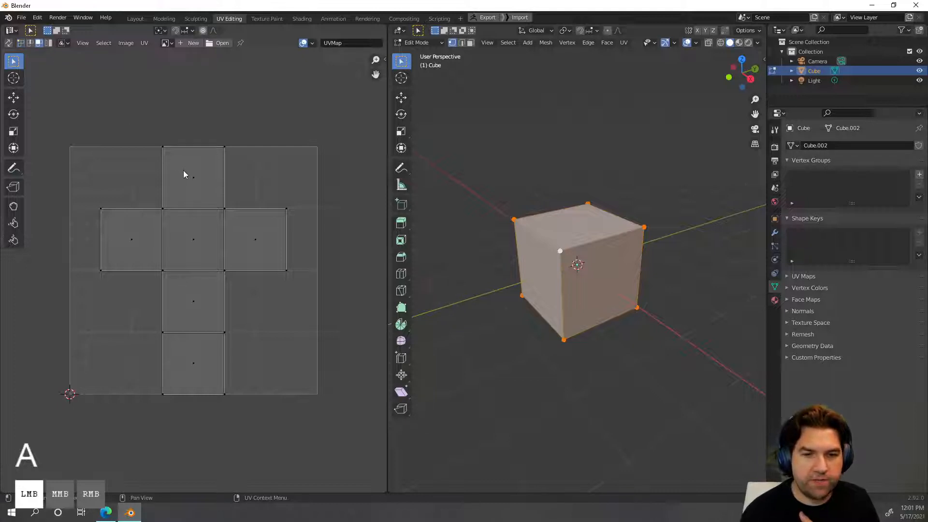
middle_drag(586, 298, 614, 285)
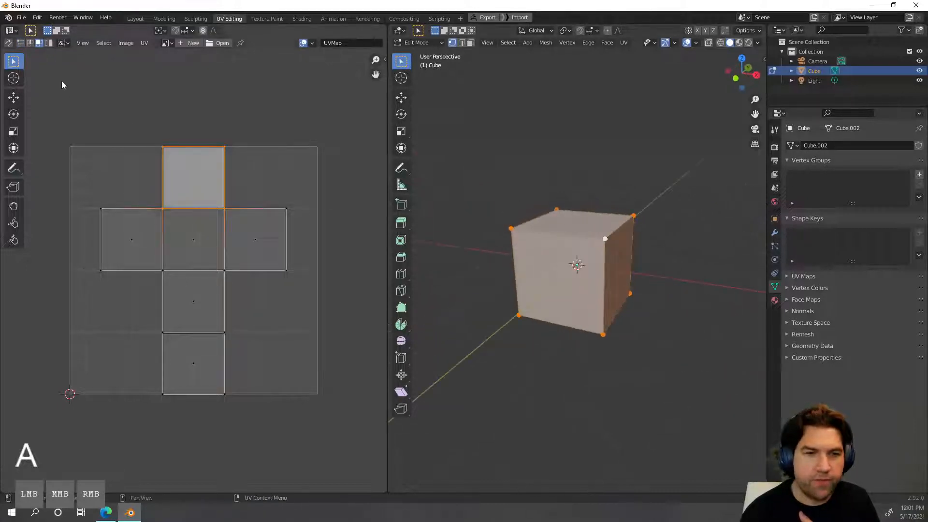
- Enable UV sync selection, clear the selection, and select the uppermost UV face in face mode
click(9, 43)
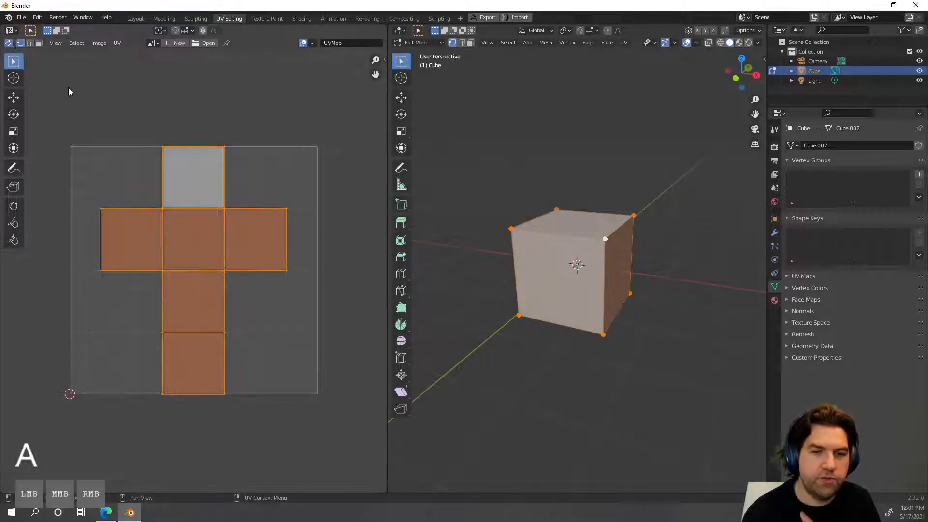
key(alt+a)
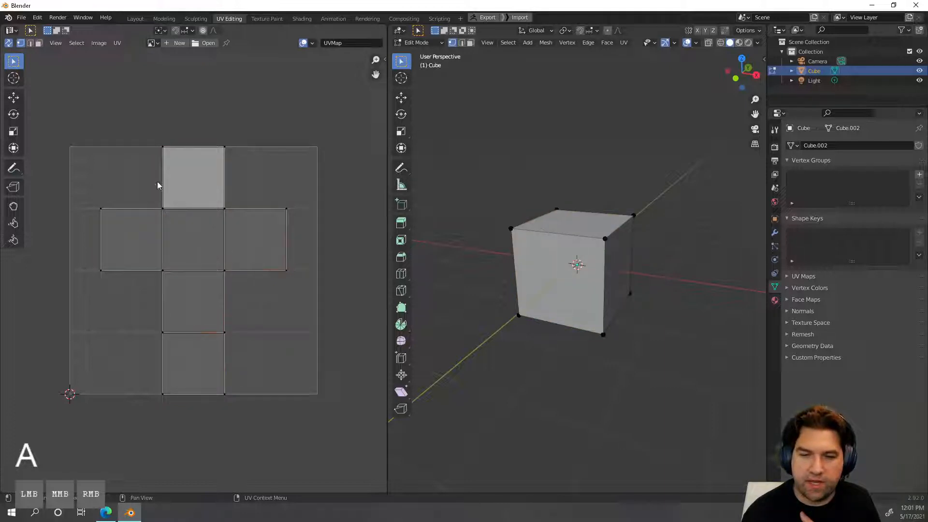
click(39, 43)
click(191, 178)
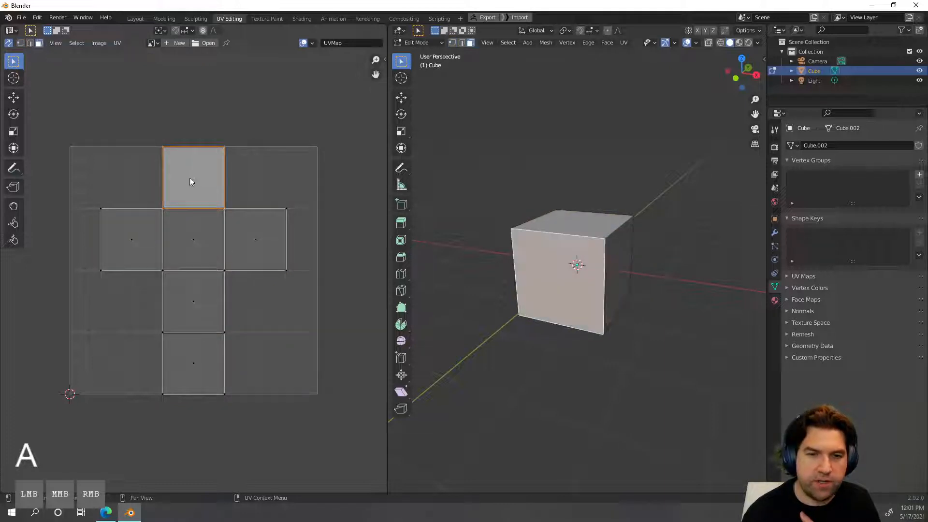
- Select the UV layout's faces one after another and examine which side of the cube each one represents
middle_drag(545, 306, 476, 296)
click(253, 247)
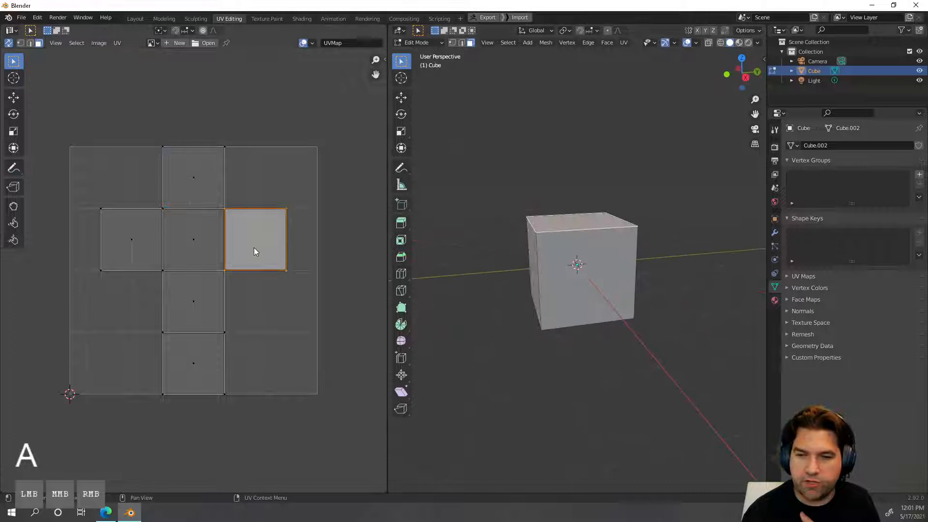
click(186, 299)
click(191, 256)
click(128, 244)
middle_drag(488, 319, 507, 309)
click(180, 302)
click(190, 365)
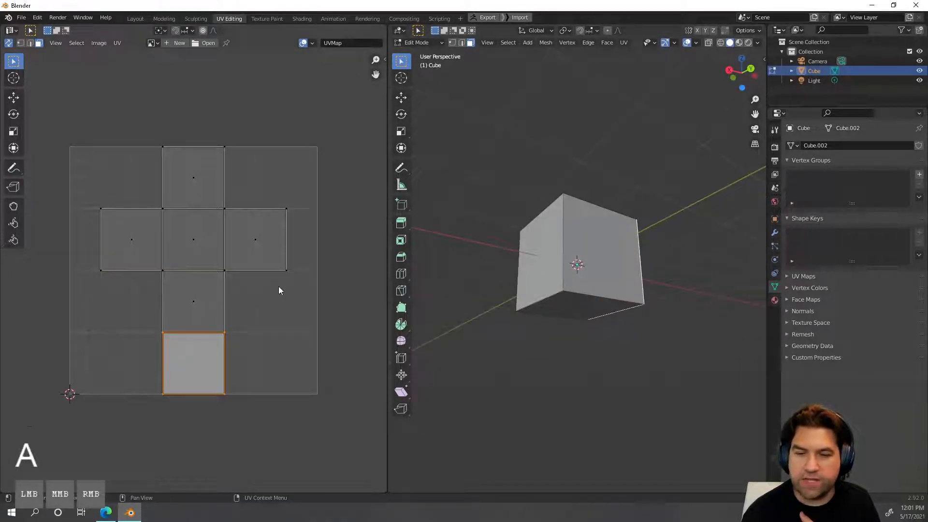
scroll(279, 287, up, 1)
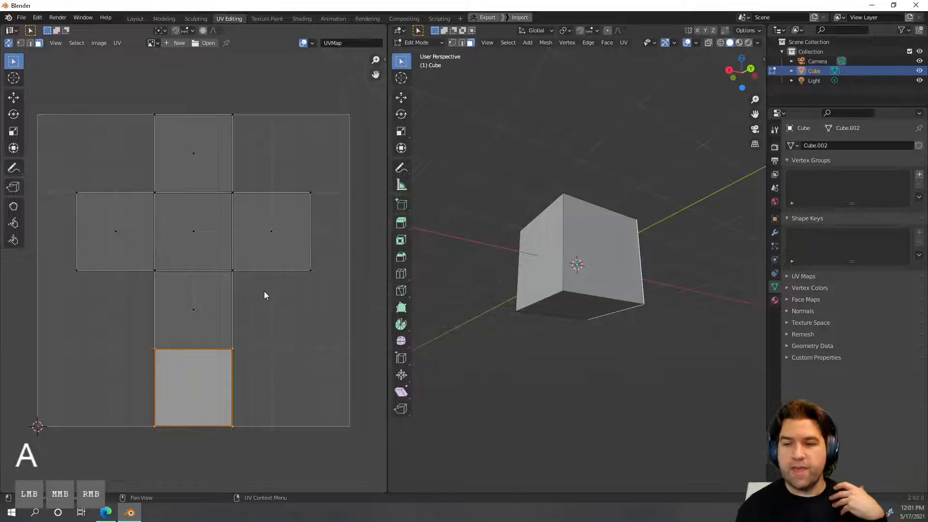
click(239, 231)
middle_drag(601, 268, 616, 317)
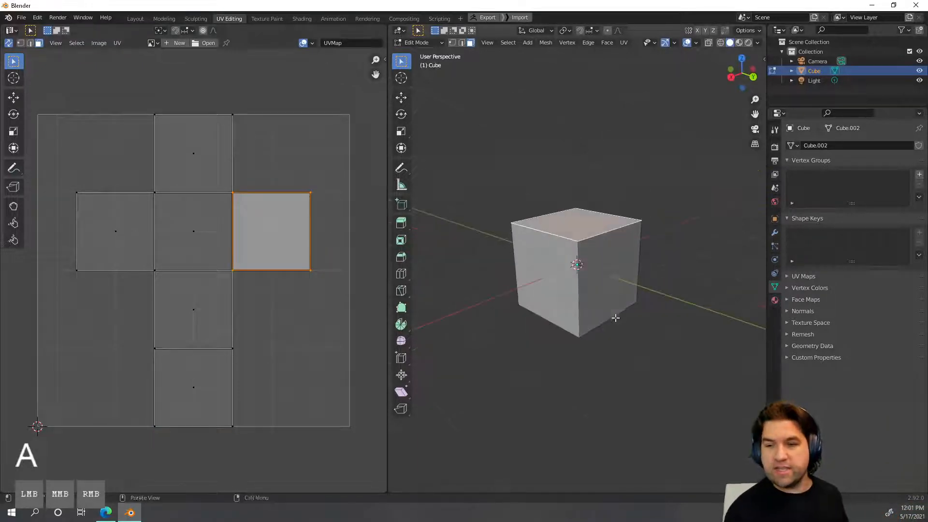
- Try to create seams from the UV islands with no faces selected
click(121, 104)
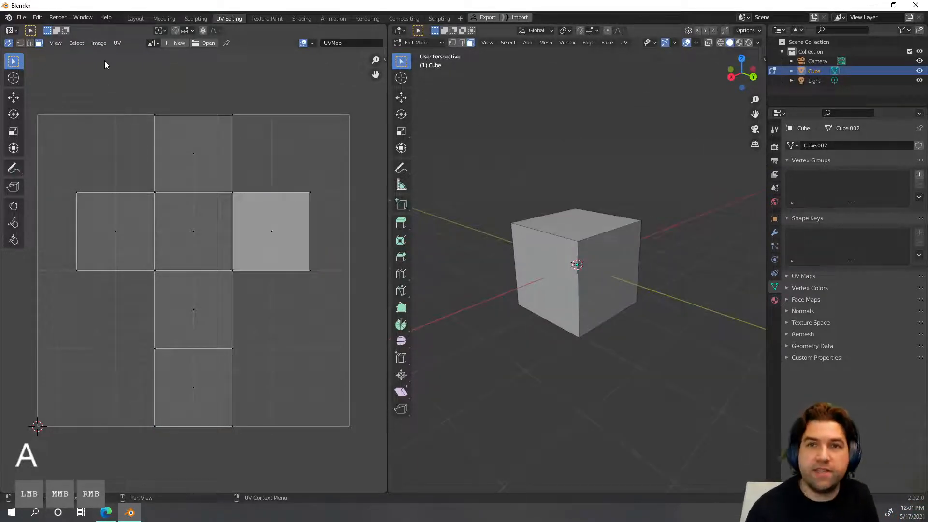
click(118, 43)
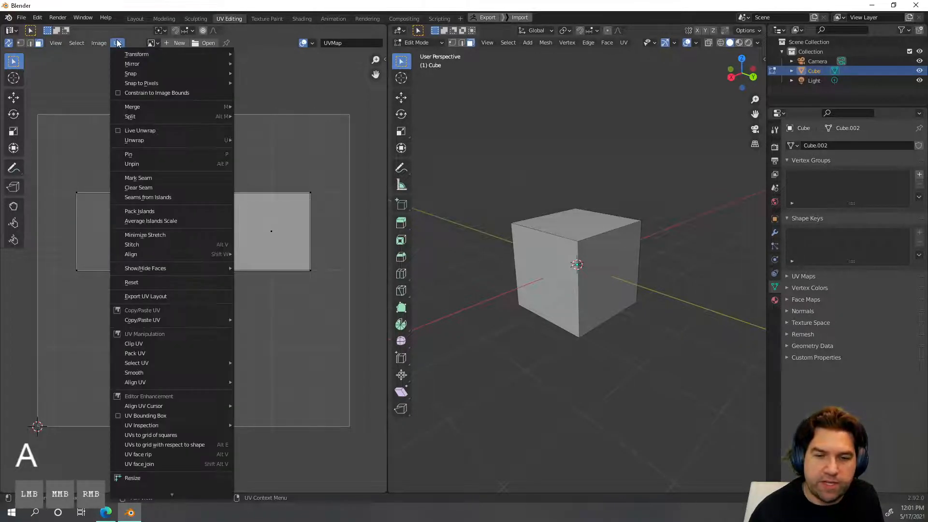
click(162, 198)
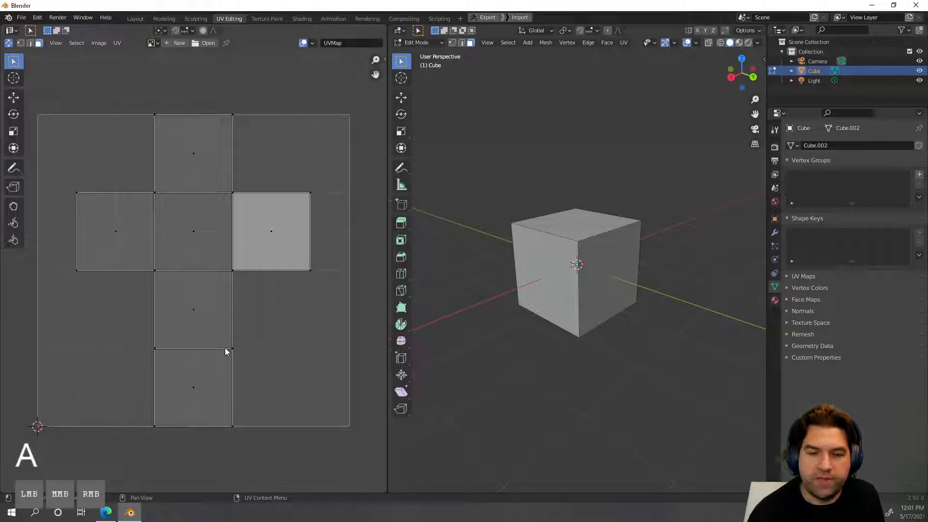
- Select all faces of the UV layout and mark seams from islands, clearing the selection when done
click(145, 231)
key(a)
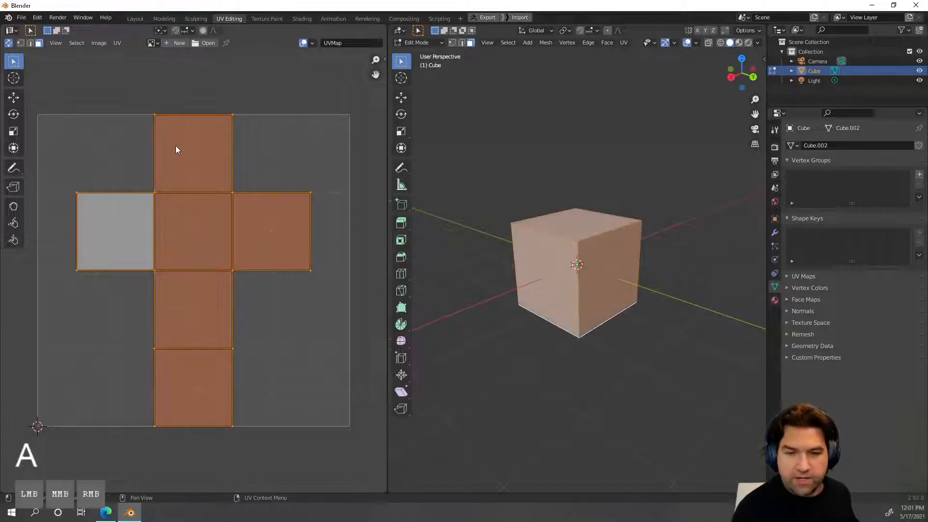
click(102, 42)
mouse_move(117, 43)
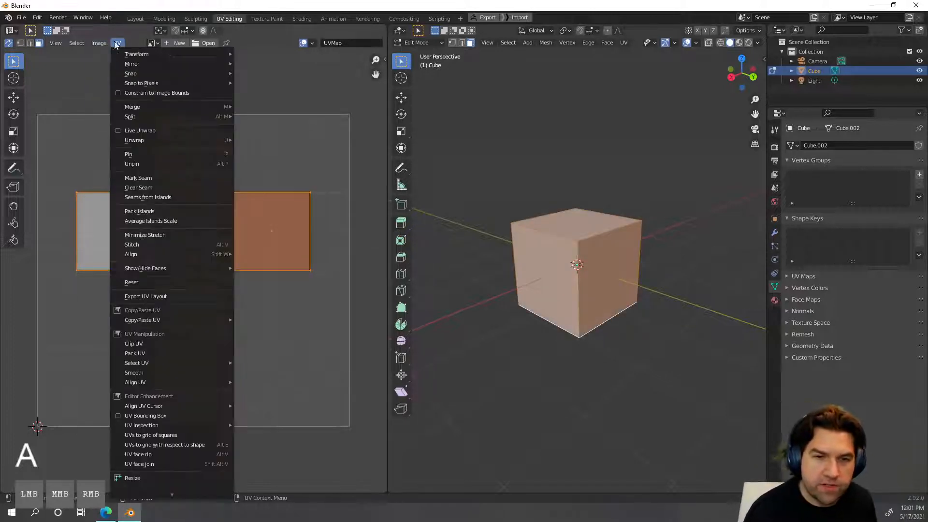
click(158, 196)
click(279, 303)
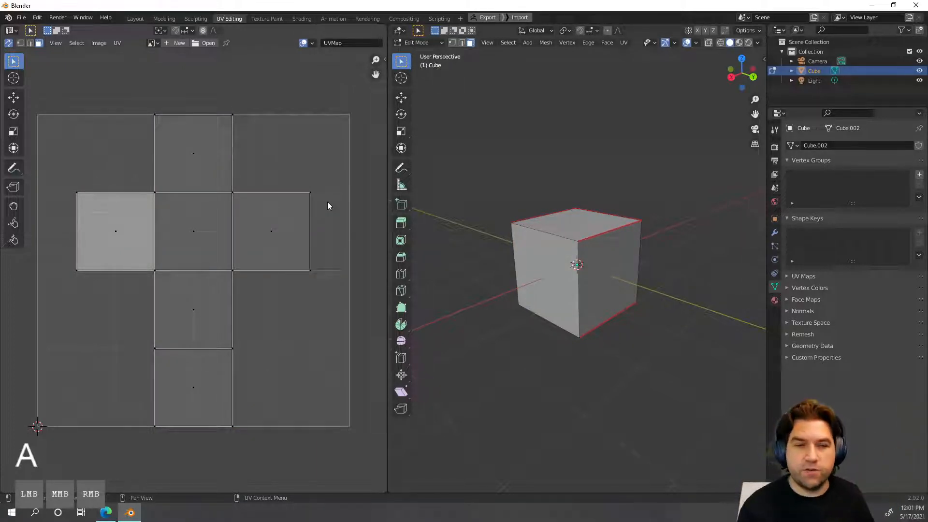
- Switch to vertex selection and try to move the UV vertex at the centre face's lower-right corner
key(1)
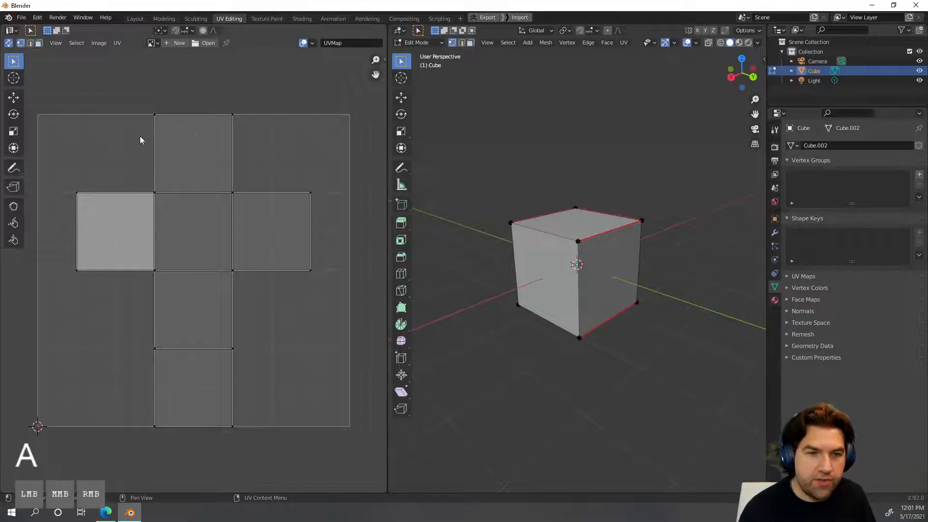
click(233, 271)
key(g)
right_click(284, 325)
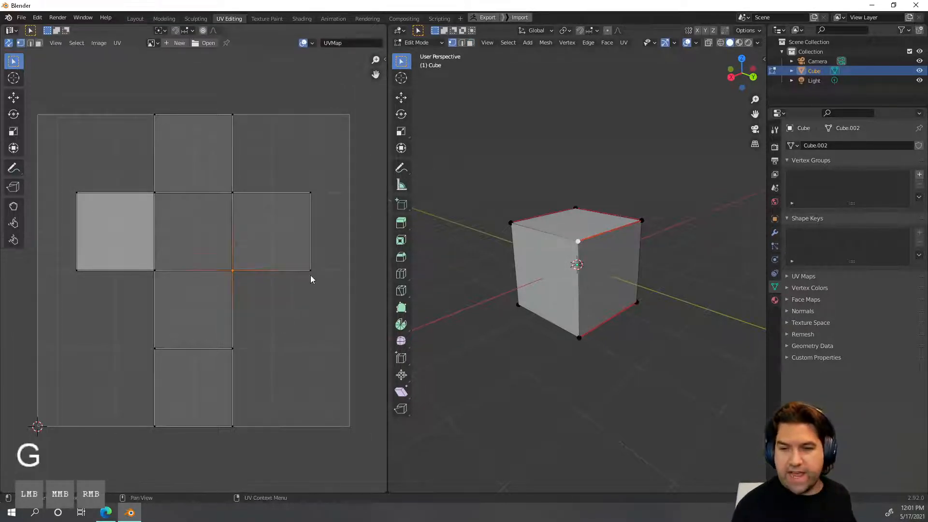
- Select corner vertices along the cube's seams and examine where the matching points lie in the UV layout
click(311, 278)
middle_drag(638, 347, 574, 369)
click(588, 373)
middle_drag(656, 380, 478, 200)
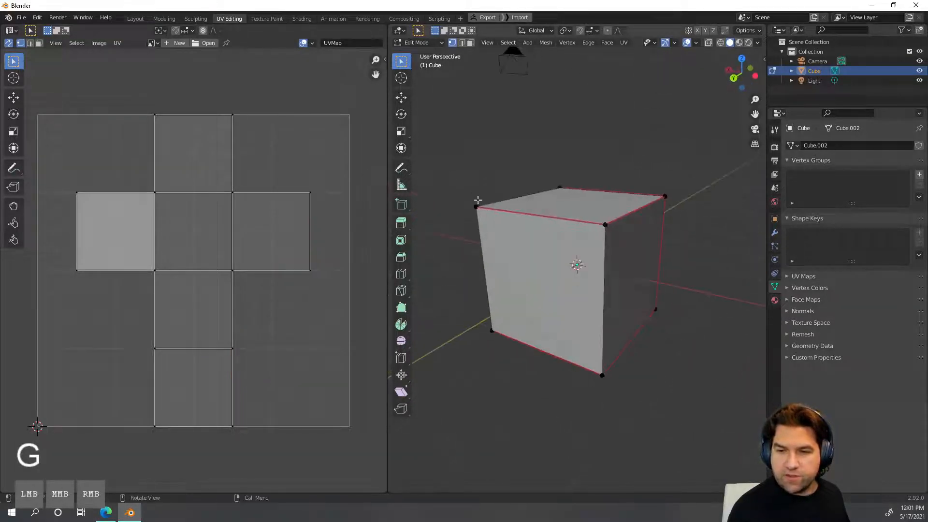
middle_drag(701, 226, 569, 266)
click(564, 268)
middle_drag(556, 206, 561, 236)
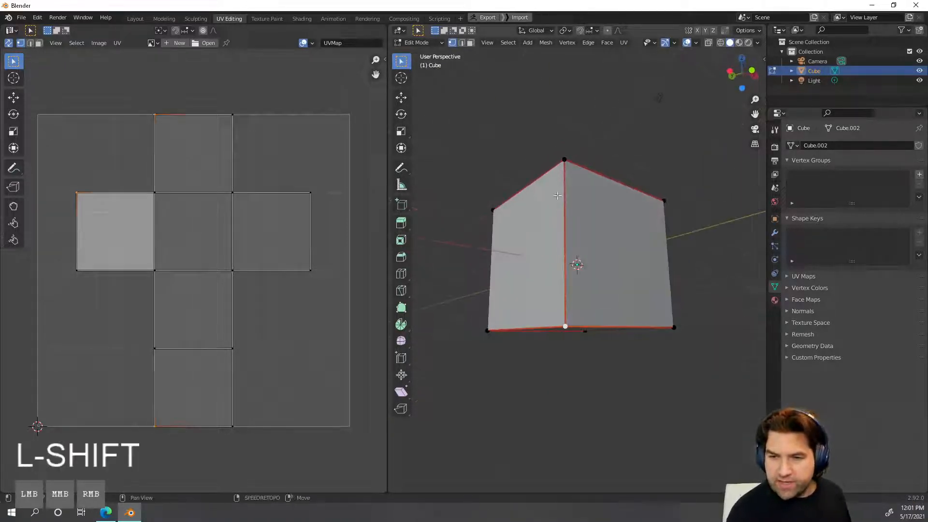
shift+click(564, 169)
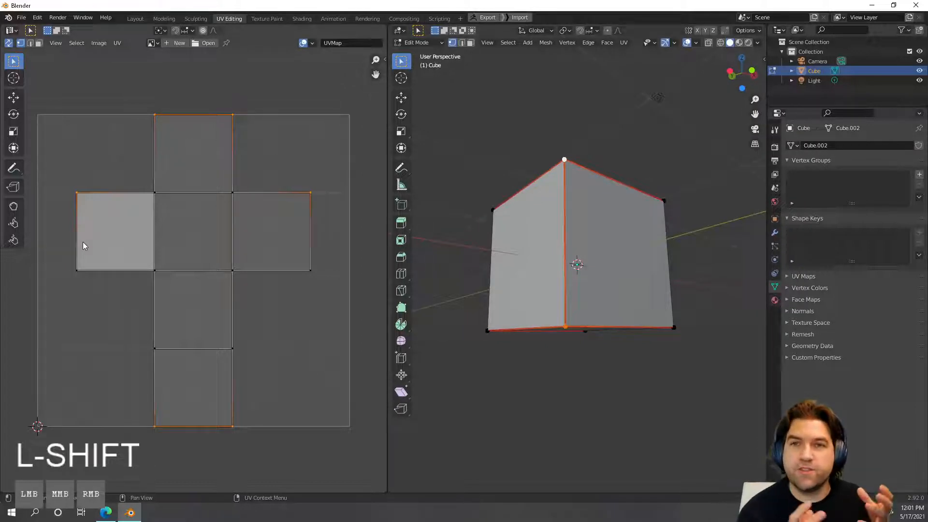
click(554, 164)
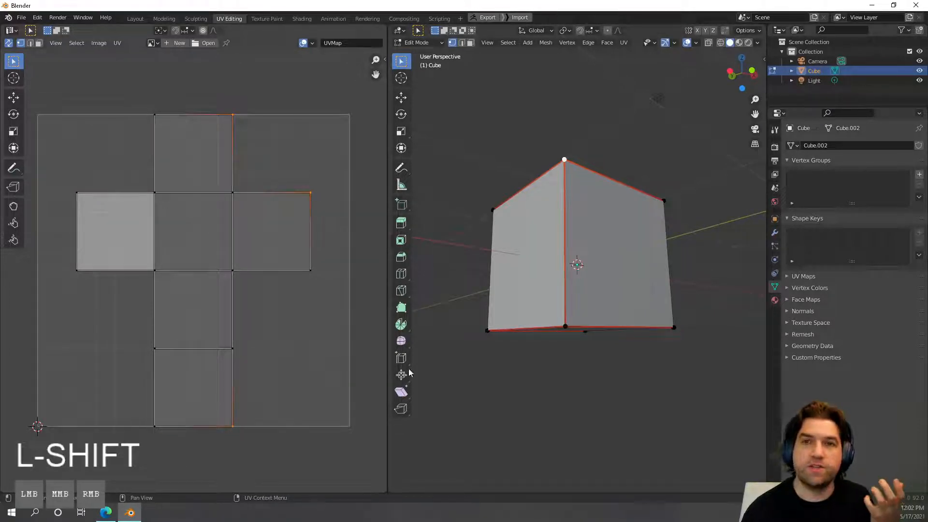
middle_drag(508, 222, 505, 259)
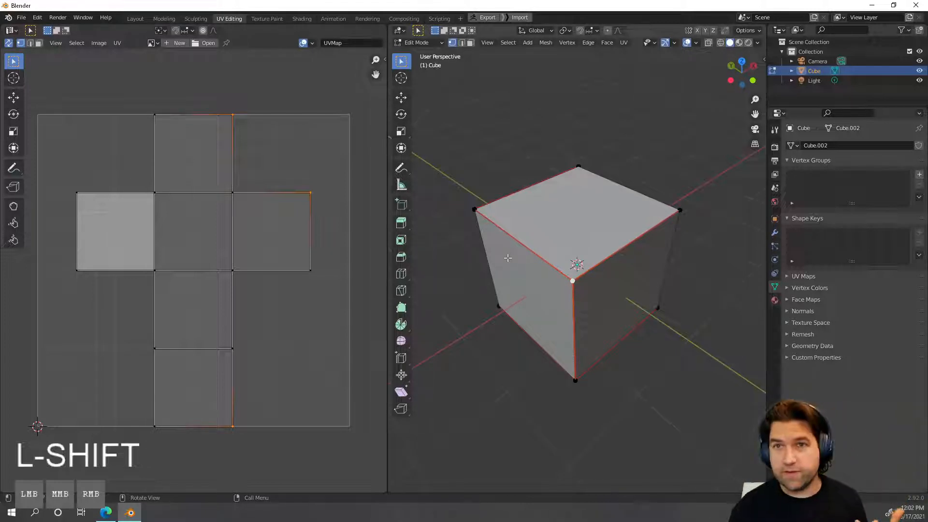
click(612, 200)
- Switch to face selection and select the cube's top face to compare it with its UV face
key(Tab)
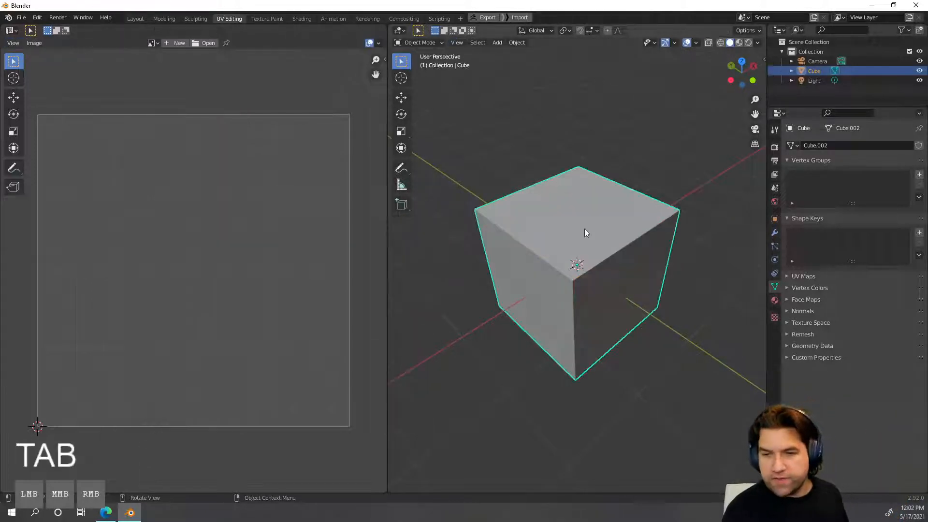
key(Tab)
middle_drag(583, 226, 589, 223)
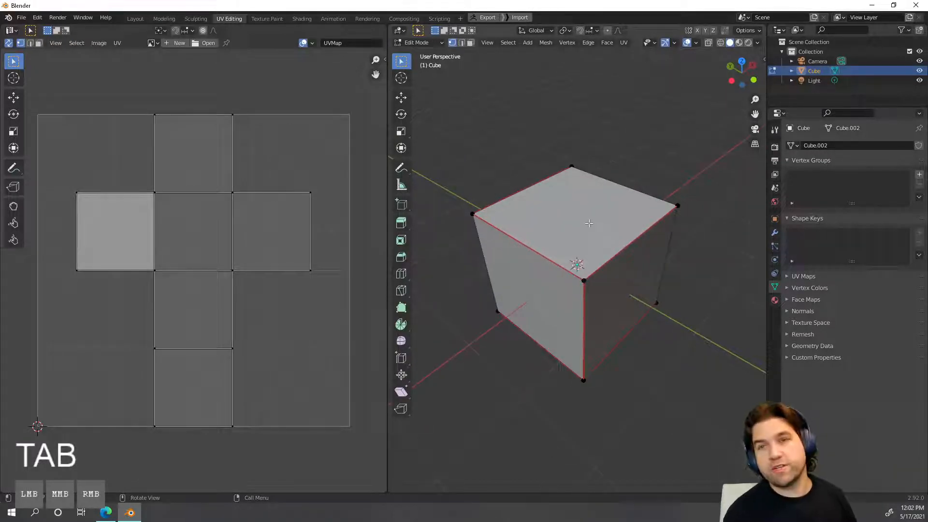
key(3)
click(588, 196)
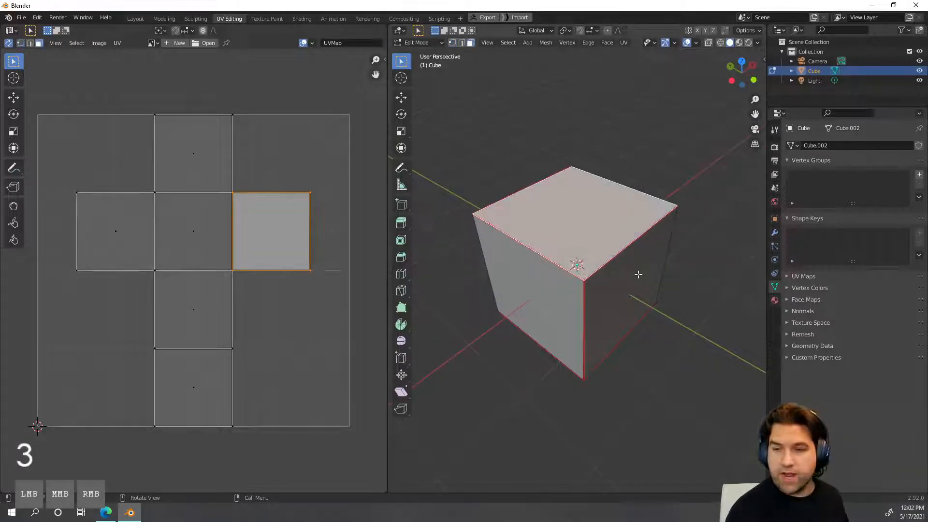
- Return to Object Mode and add a new material to the cube
key(Tab)
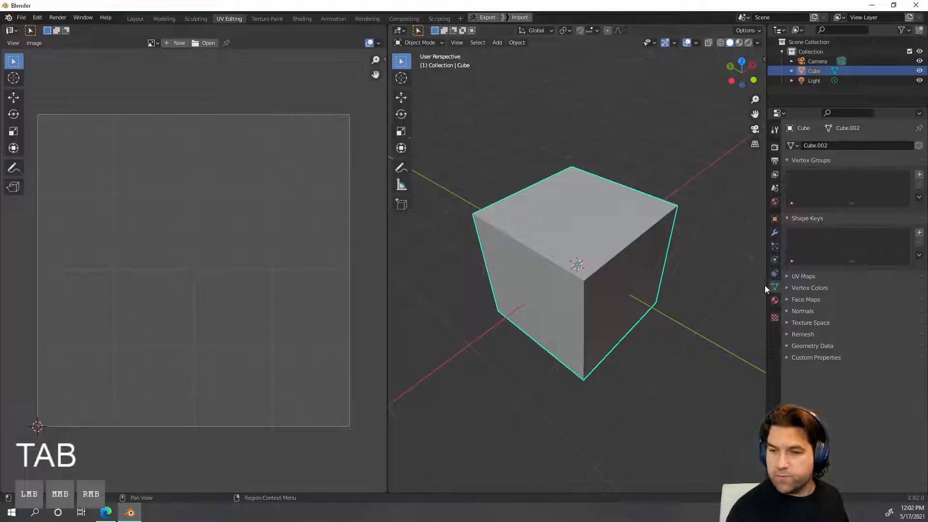
mouse_move(708, 287)
middle_down()
mouse_move(709, 263)
mouse_move(699, 275)
middle_up()
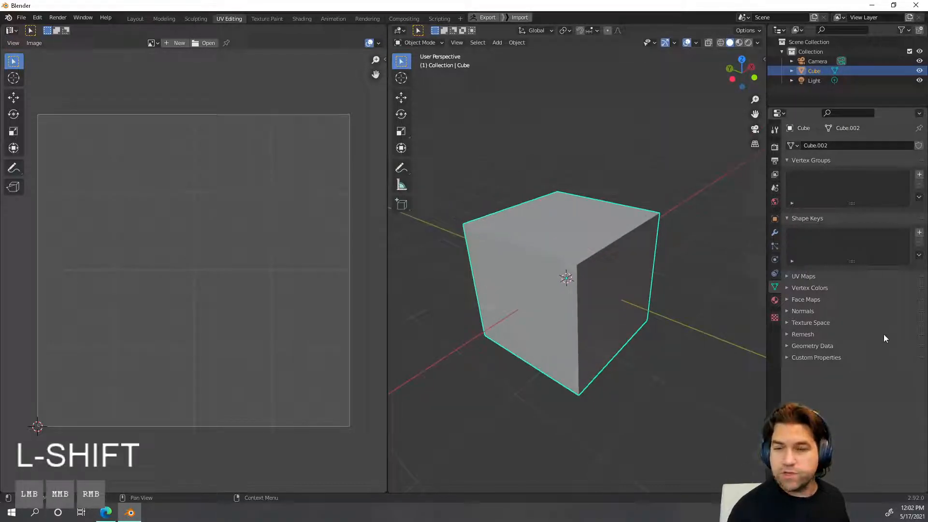
click(775, 302)
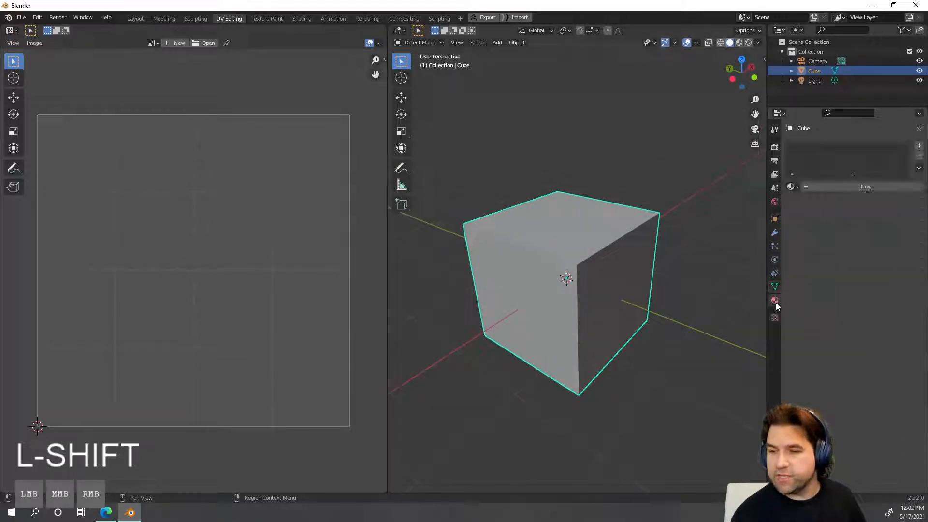
click(813, 185)
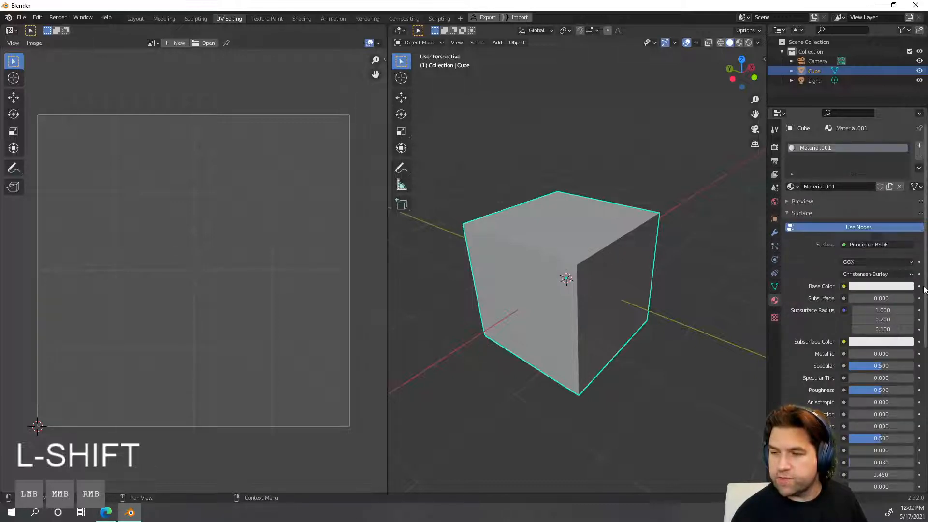
- Use a Checker Texture as the material's Base Color and display the cube in Material Preview shading
click(844, 286)
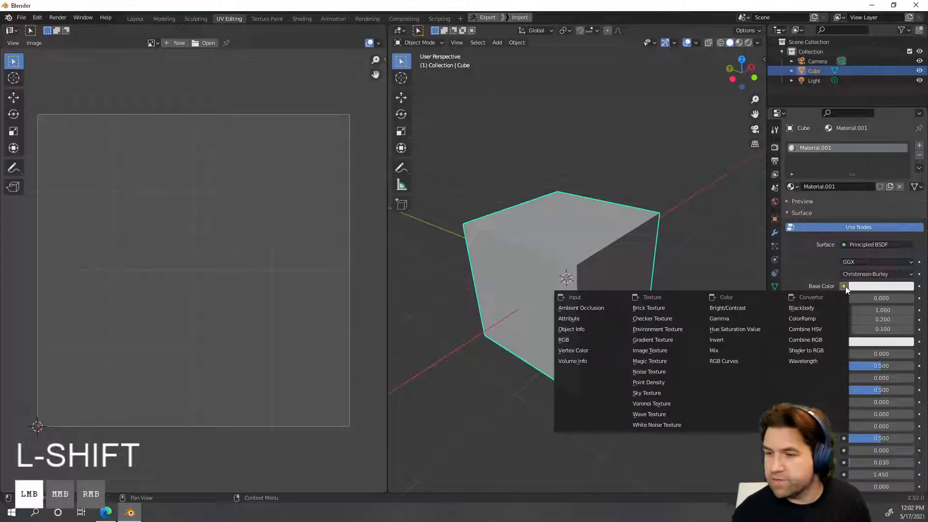
click(674, 320)
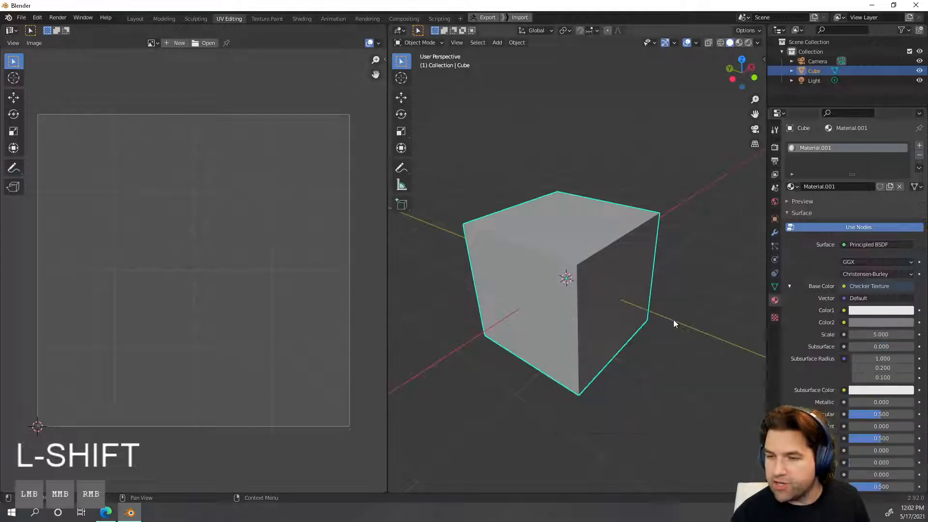
click(789, 286)
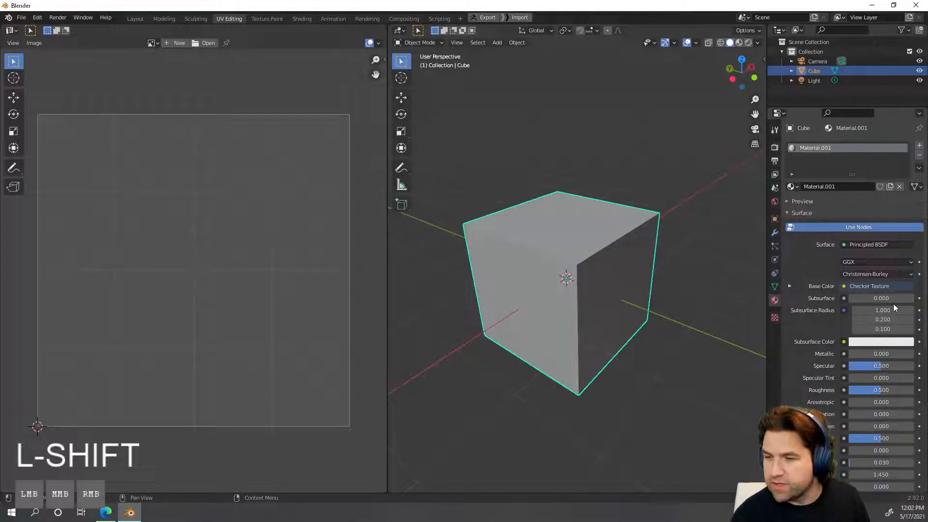
click(740, 43)
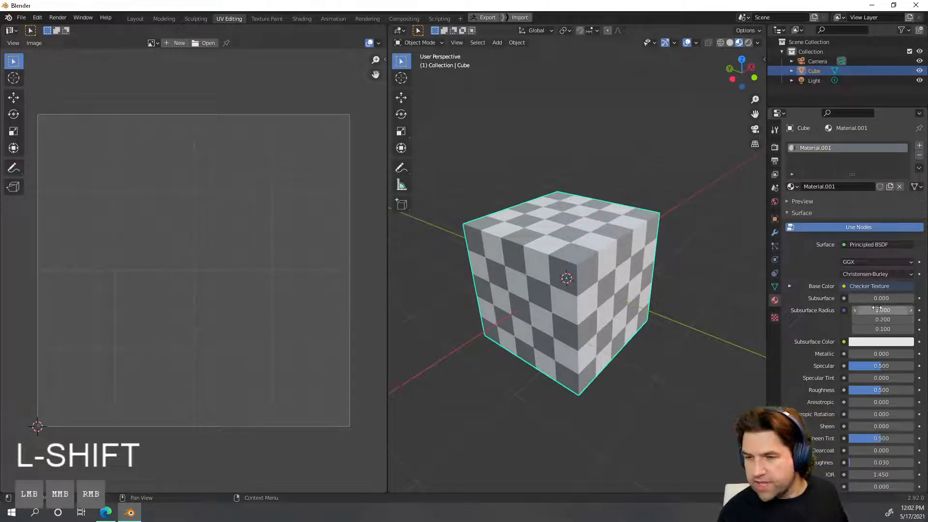
- Set the Checker Texture's Scale to 10 in the material settings
key(ctrl+z)
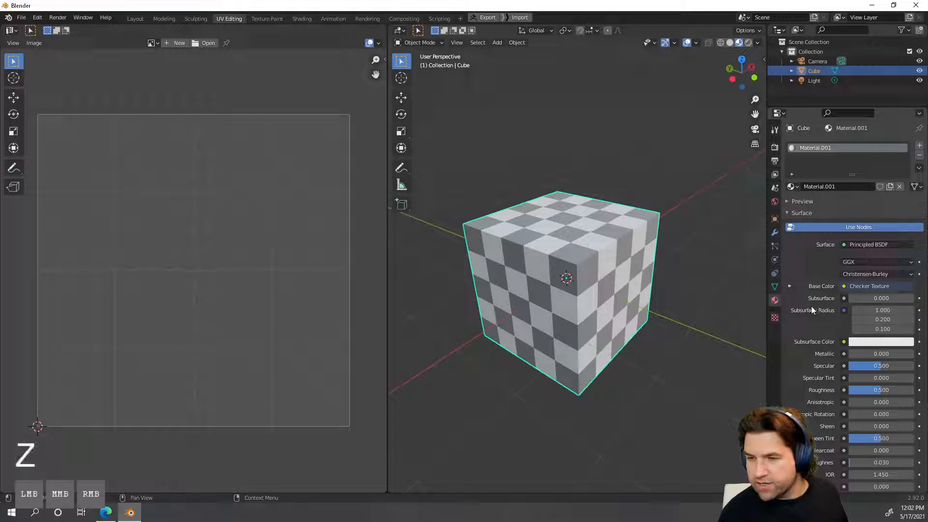
click(789, 286)
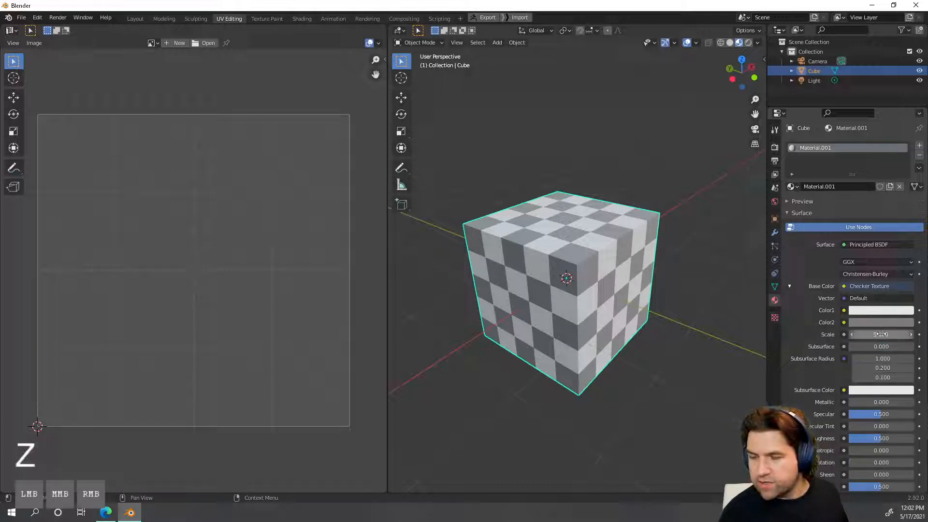
mouse_move(880, 334)
mouse_down()
mouse_move(914, 334)
mouse_move(881, 335)
mouse_up()
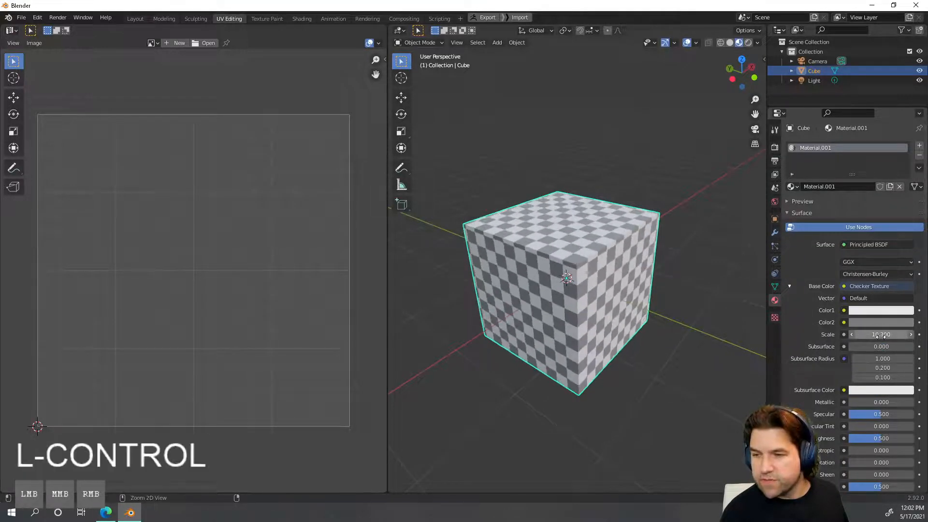
key(ctrl+z)
click(880, 335)
text(10)
key(Return)
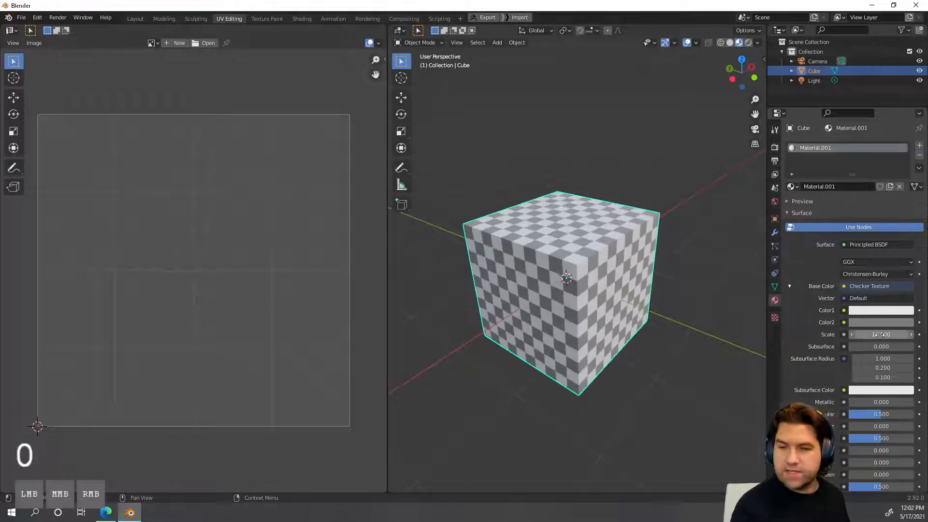
- In Edit Mode, select the upper outer corner vertex of the rightmost UV face and move it up and outward with its linked vertices
middle_drag(594, 310, 584, 280)
click(585, 280)
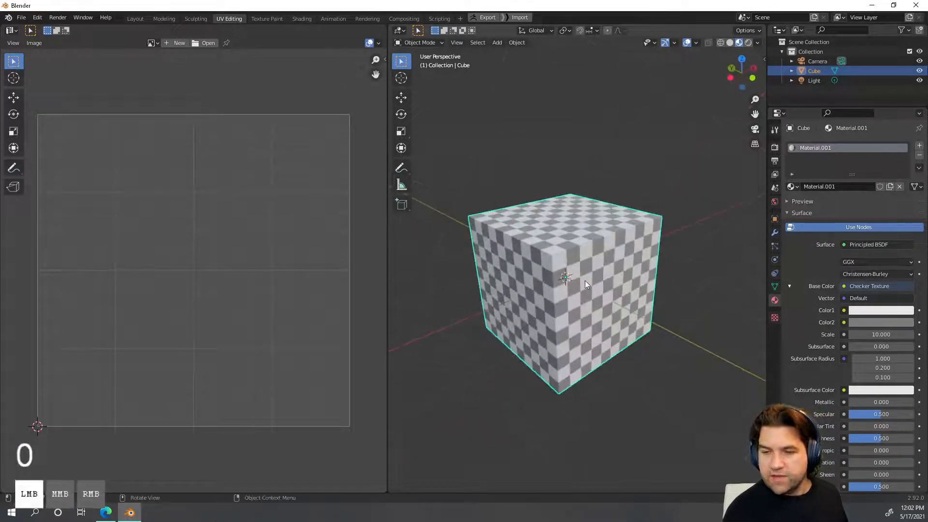
key(Tab)
click(315, 199)
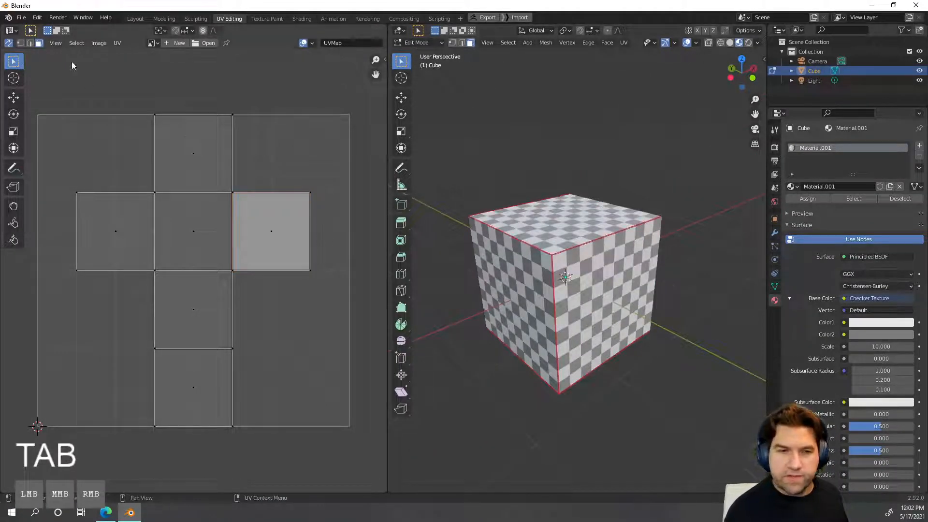
click(20, 43)
click(310, 195)
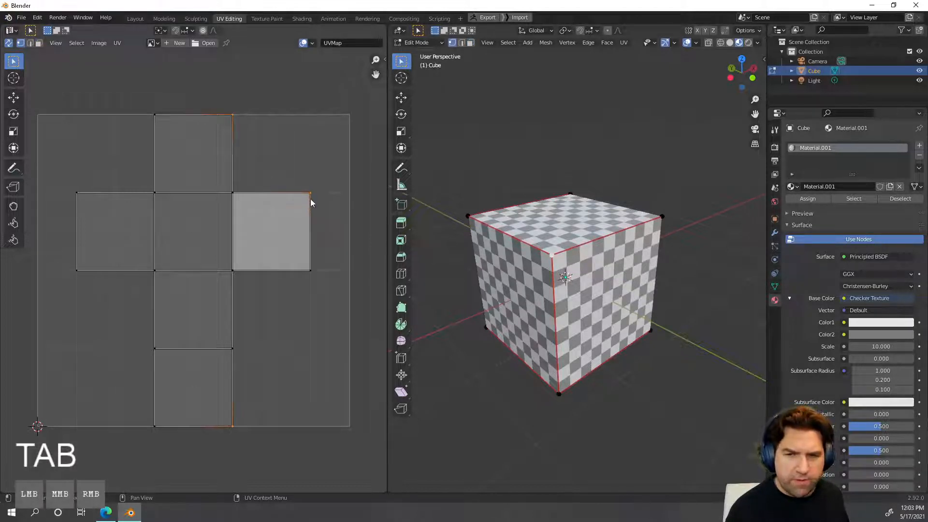
key(g)
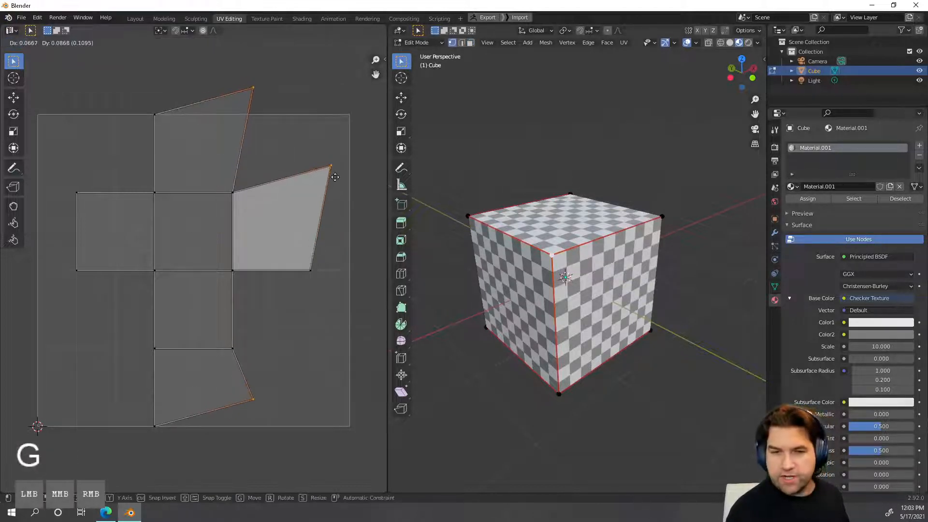
- Examine the checker pattern in Object Mode, return to Edit Mode and show the mesh's UV Maps list
middle_drag(664, 296, 652, 296)
key(Tab)
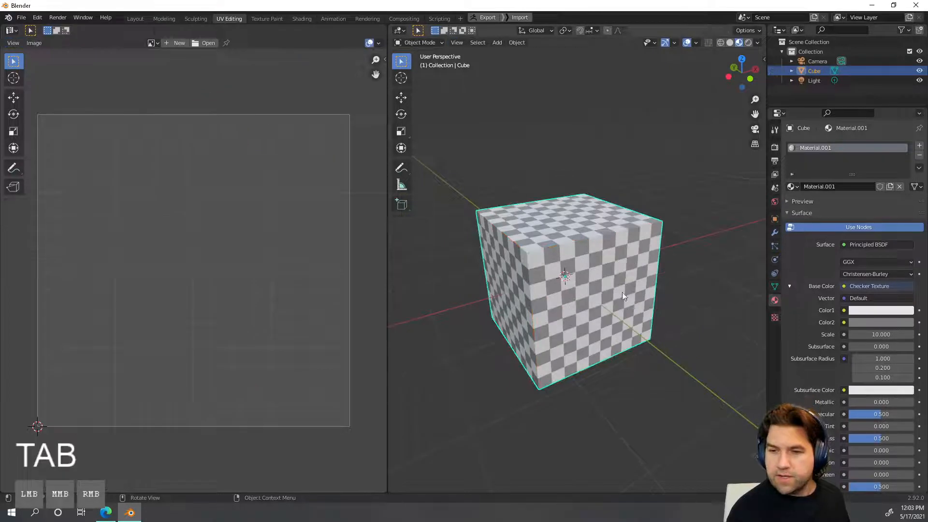
click(617, 288)
key(Tab)
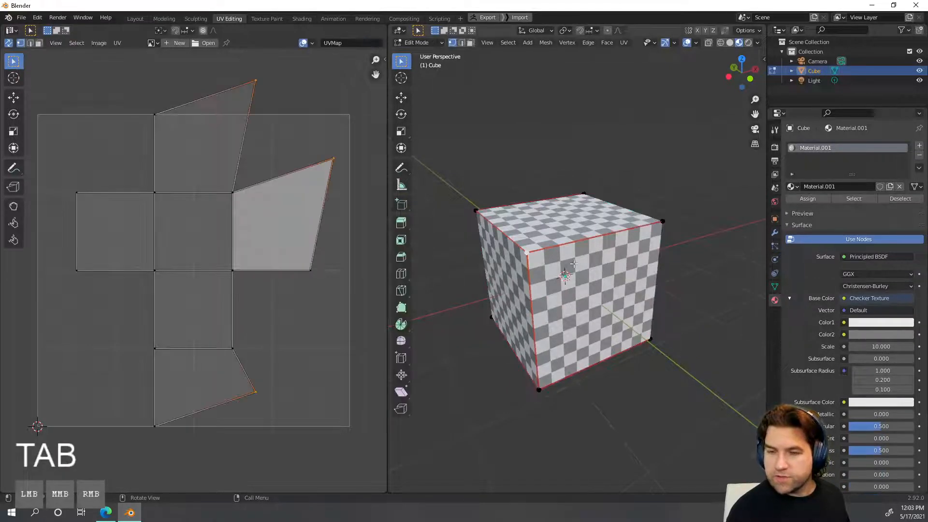
click(775, 286)
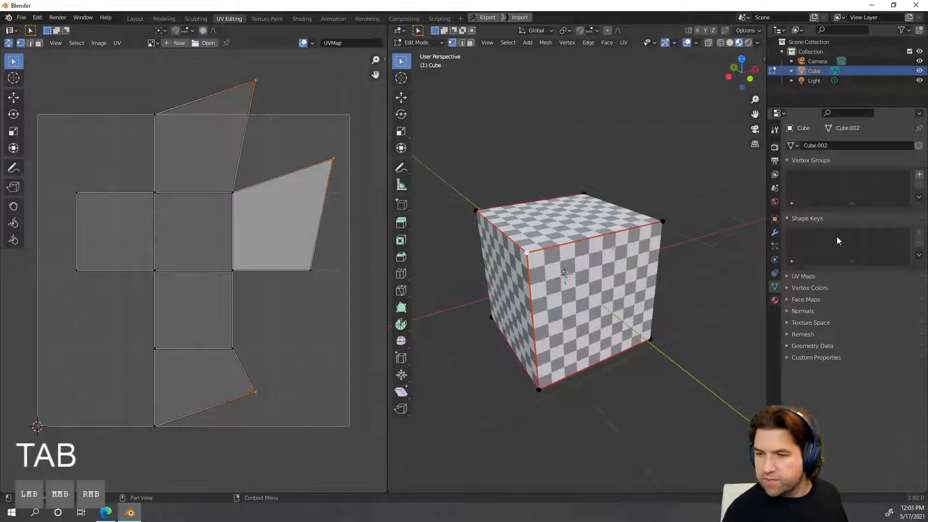
click(800, 276)
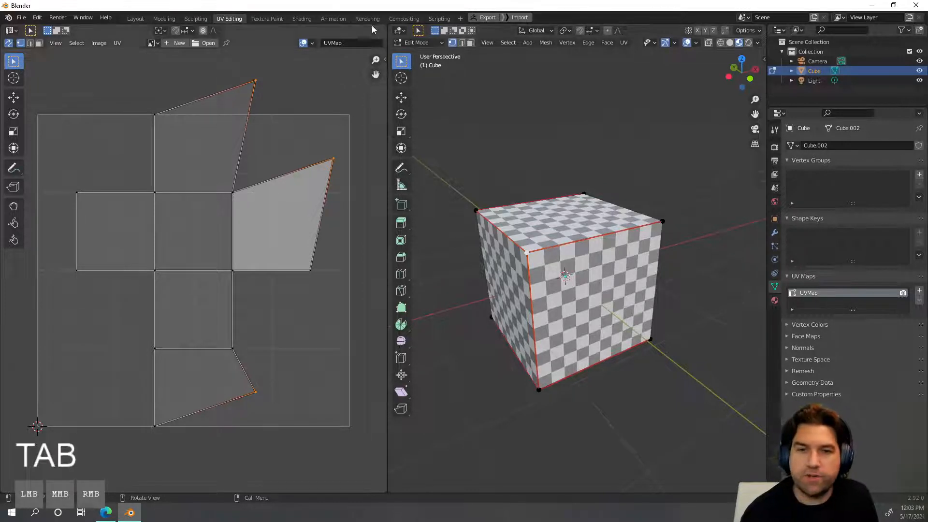
- Switch to the Shading workspace and make room around the Checker Texture node in the shader graph
click(297, 18)
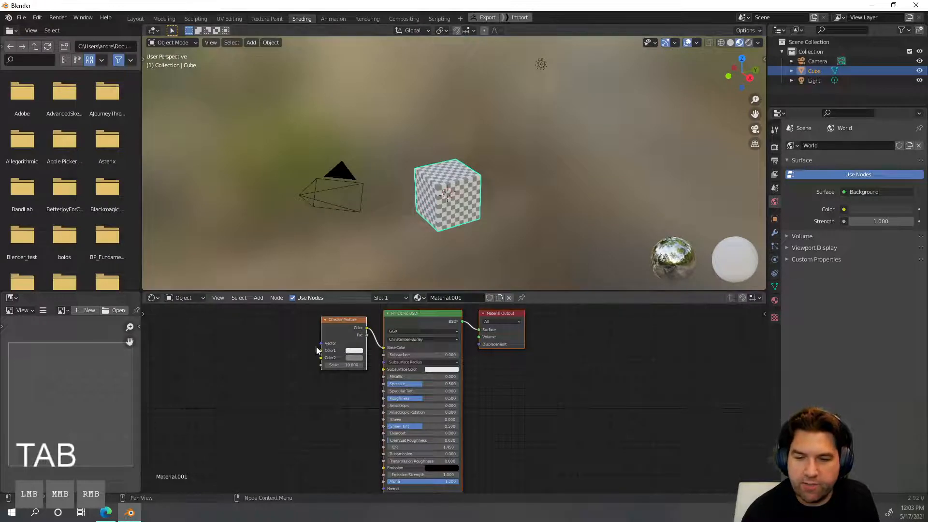
scroll(317, 352, up, 2)
middle_drag(242, 332, 346, 421)
drag(369, 369, 365, 371)
middle_drag(293, 353, 349, 333)
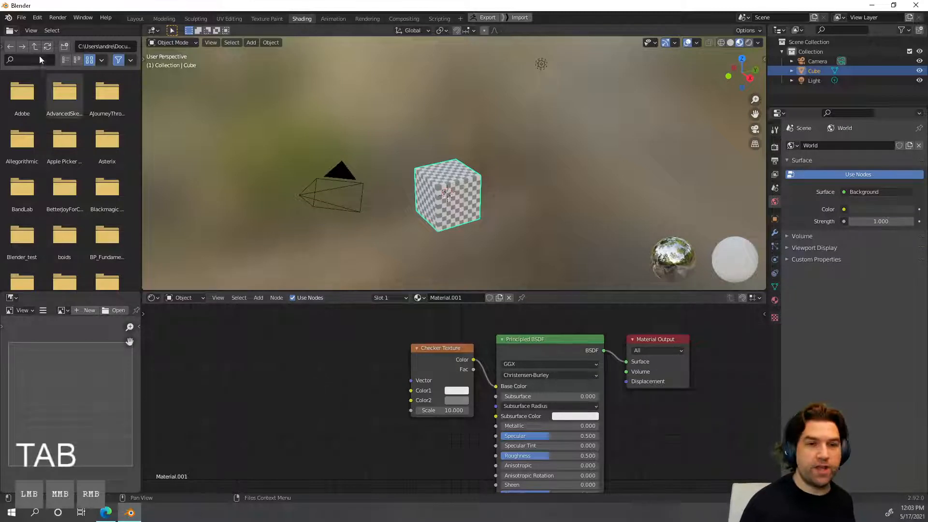
- Find the Node Wrangler add-on in the preferences by searching "node", review its details and hotkey list, and close the preferences
click(38, 17)
click(61, 165)
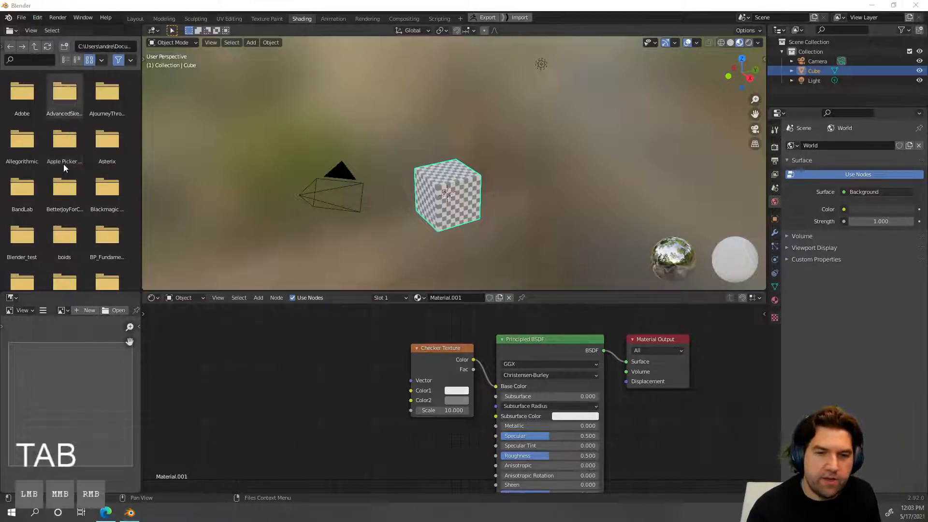
drag(355, 95, 245, 95)
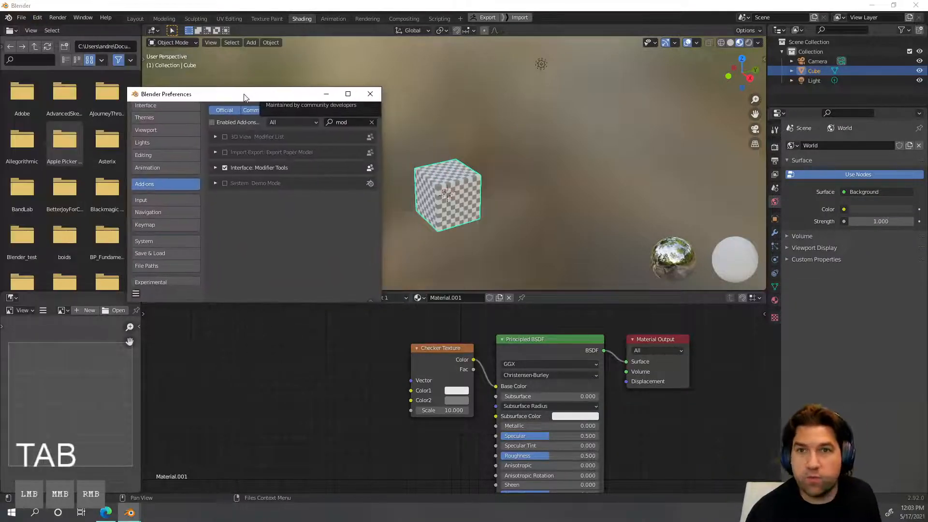
click(371, 123)
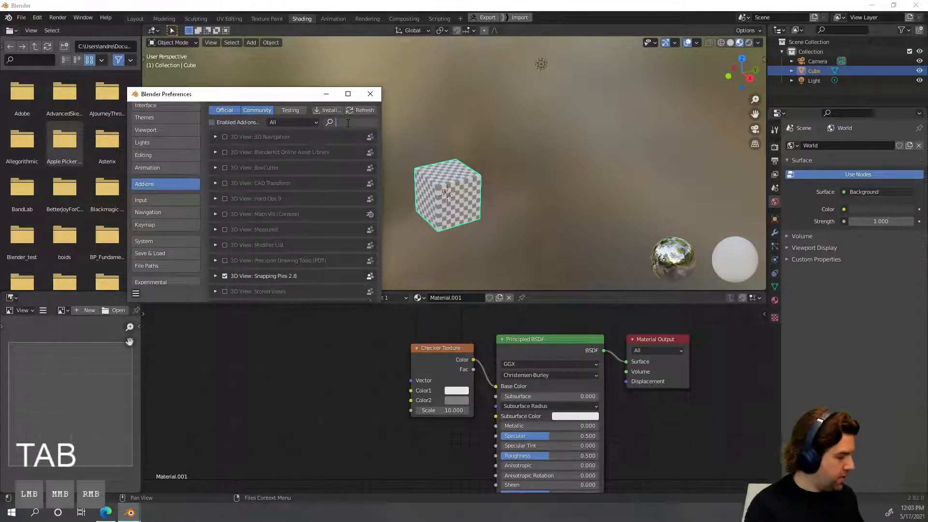
text(node)
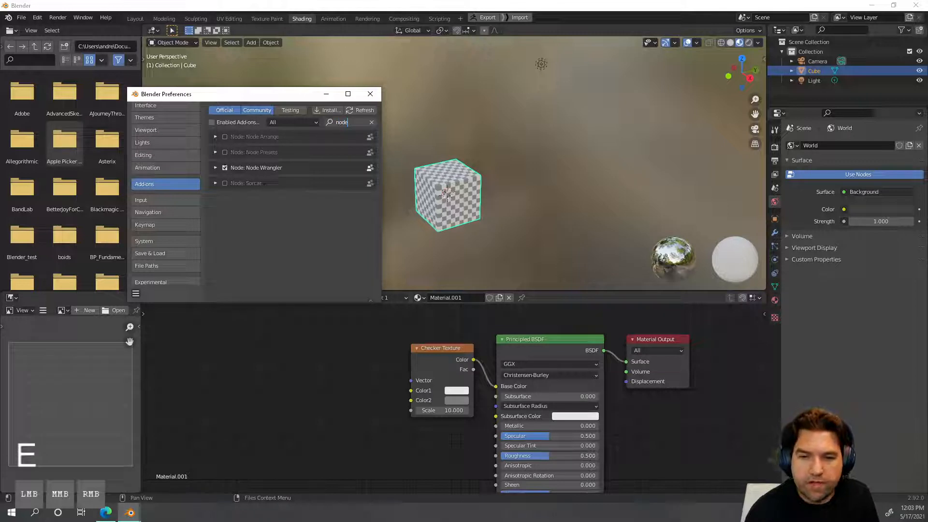
click(215, 168)
scroll(267, 236, down, 15)
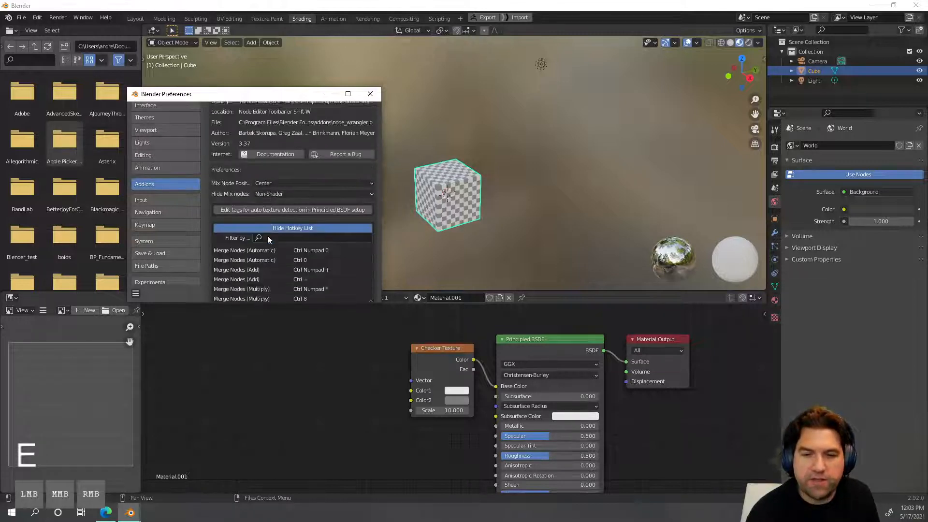
scroll(267, 235, down, 5)
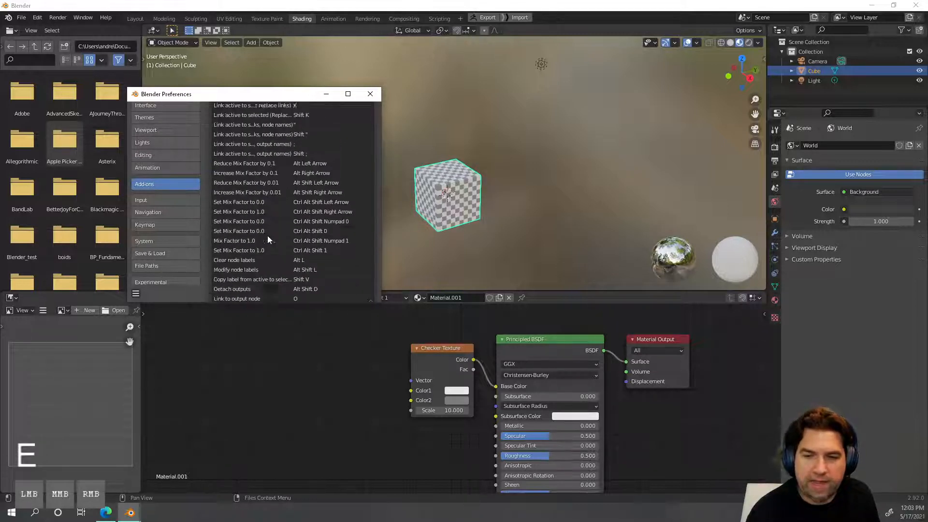
click(370, 94)
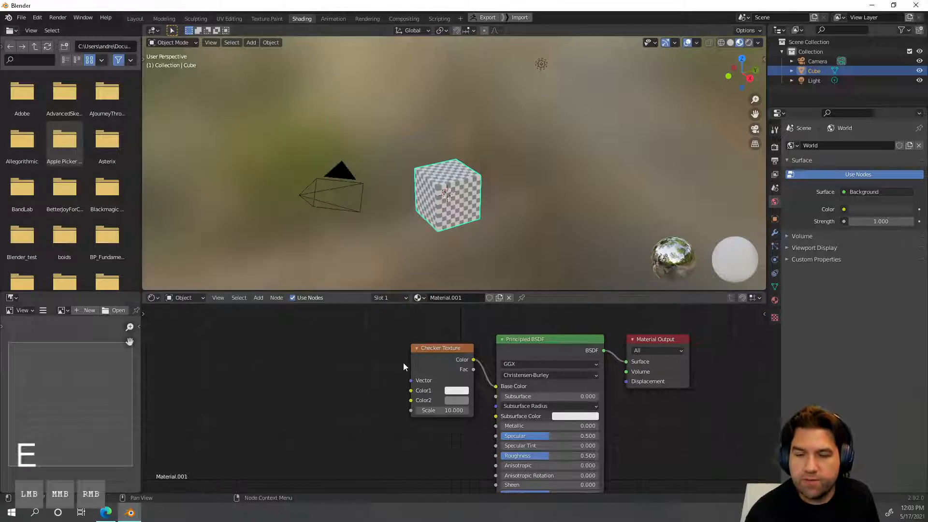
- Add Texture Coordinate and Mapping nodes ahead of the Checker Texture node with Node Wrangler
middle_drag(270, 331, 301, 335)
drag(457, 351, 430, 344)
key(ctrl)
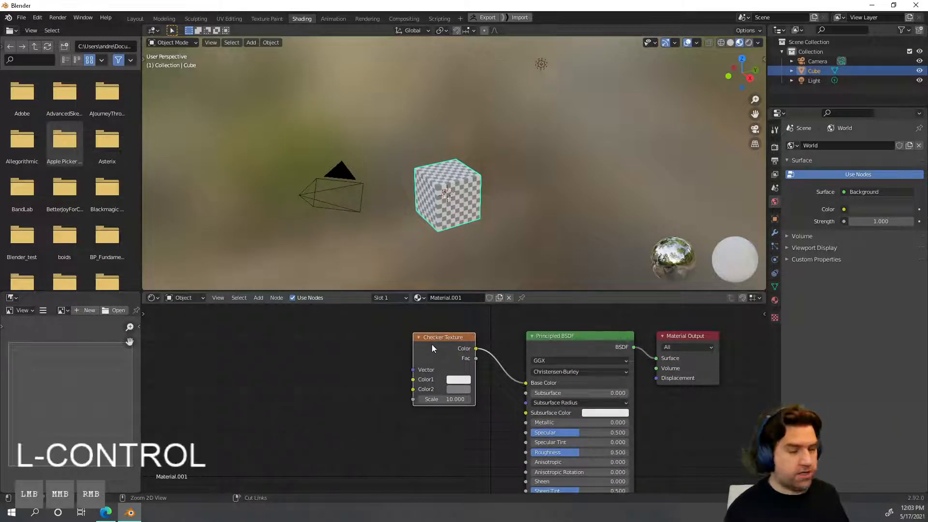
key(ctrl+t)
scroll(374, 346, up, 2)
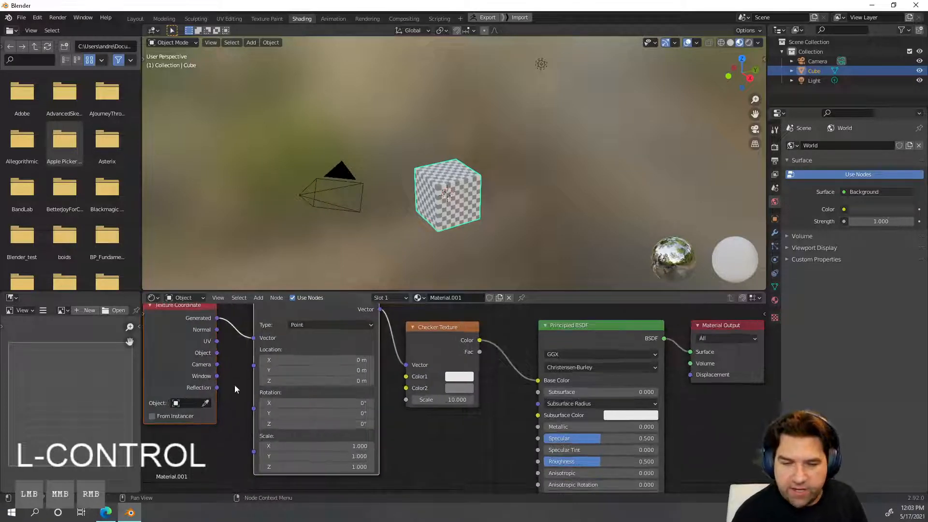
- Connect the Texture Coordinate node's UV output to the Mapping node's Vector input, replacing the Generated link
middle_drag(244, 394, 311, 418)
mouse_move(254, 325)
mouse_down()
mouse_move(246, 320)
mouse_move(252, 337)
mouse_up()
middle_drag(281, 366, 263, 348)
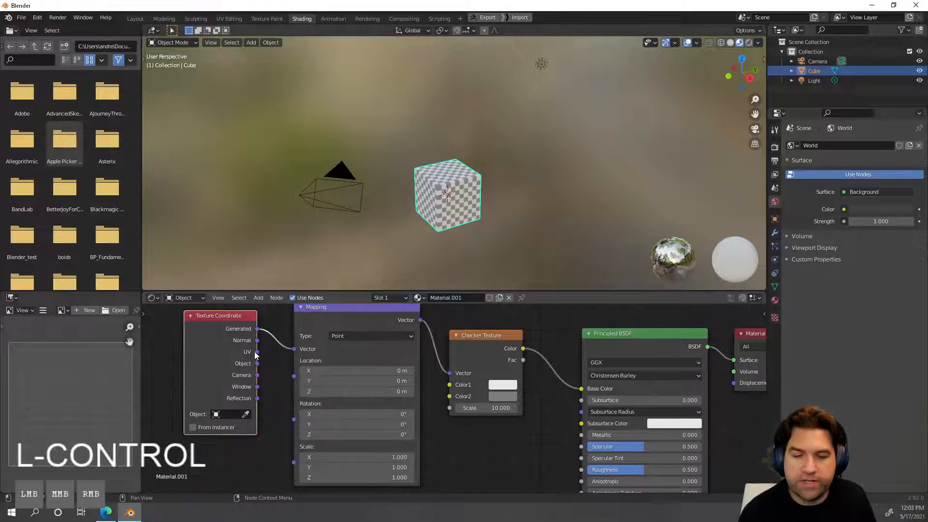
drag(257, 351, 293, 354)
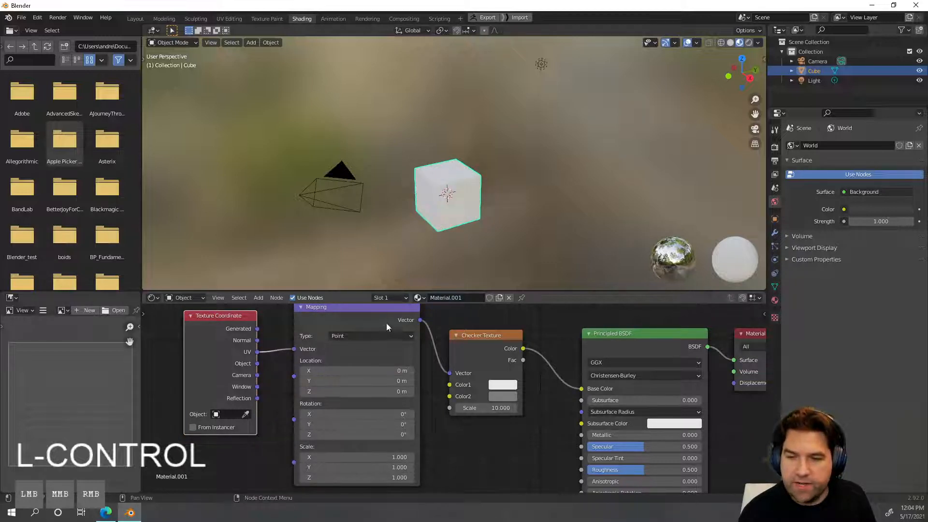
- Set the Checker Texture node's Scale to 40
middle_drag(578, 437, 479, 411)
drag(395, 381, 464, 382)
click(396, 382)
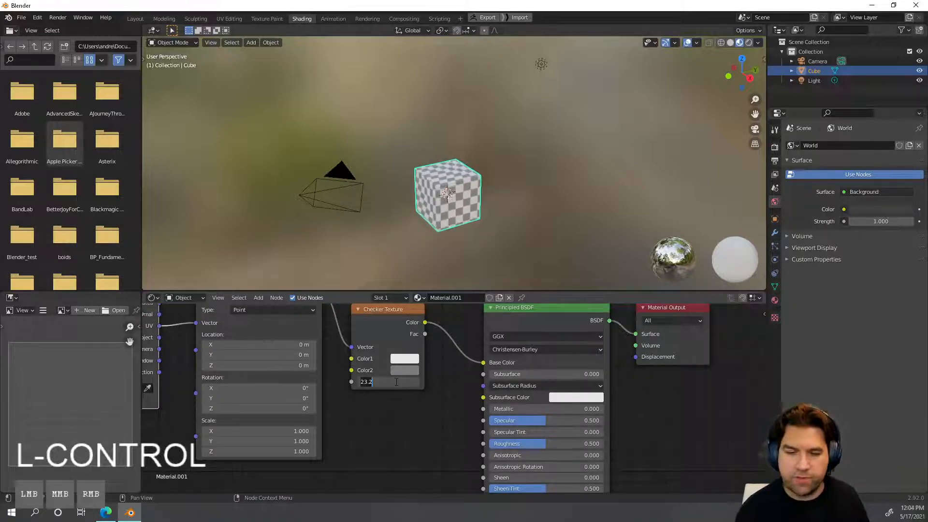
key(BackSpace)
text(40)
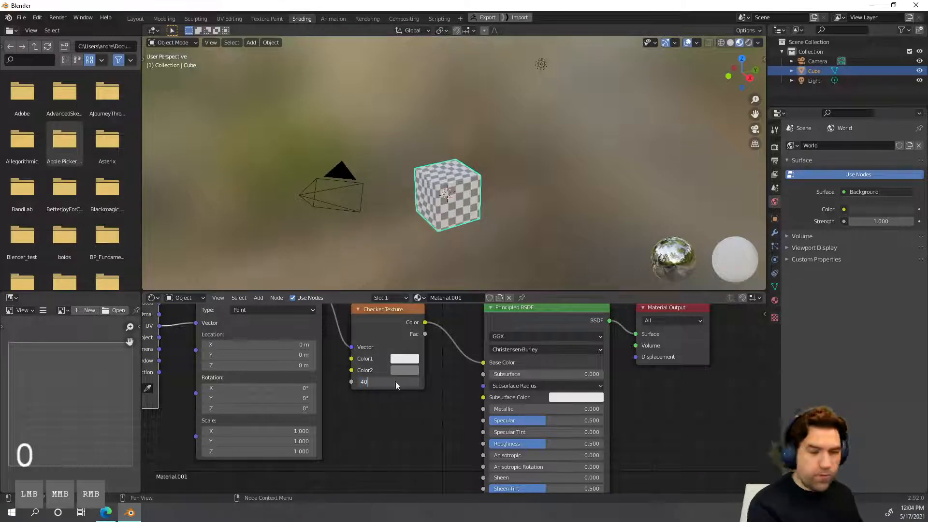
key(Return)
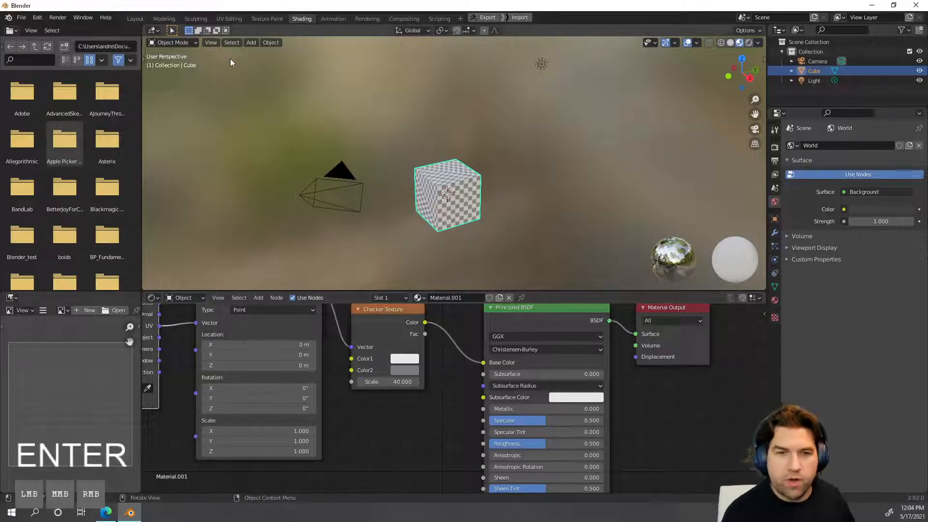
- Inspect the checker distortion on the cube, return to the UV Editing workspace and move the selected UV corner vertices back toward their square positions
middle_drag(423, 190, 465, 212)
scroll(460, 218, up, 5)
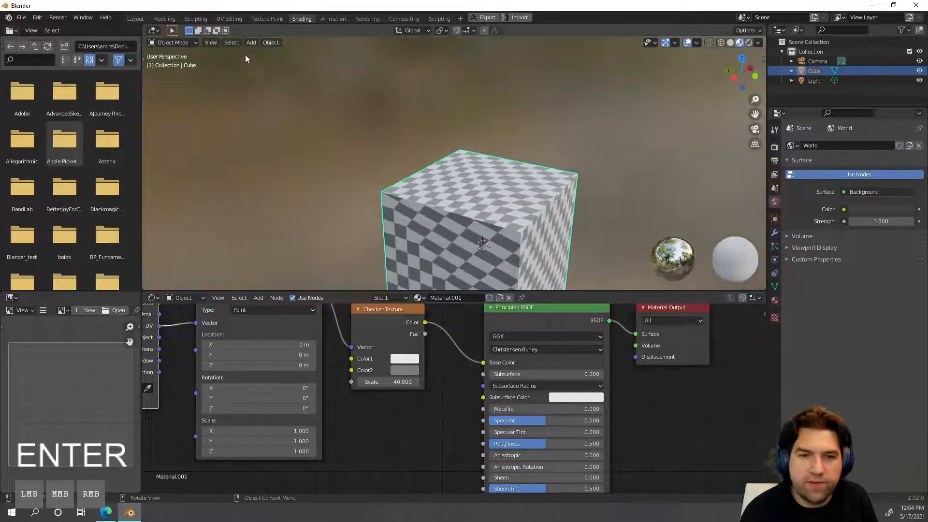
click(231, 18)
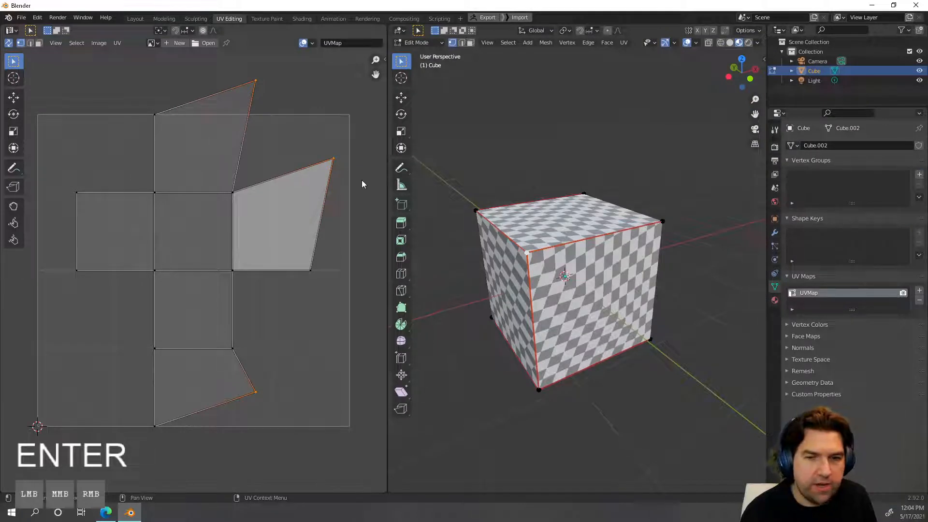
key(g)
click(346, 212)
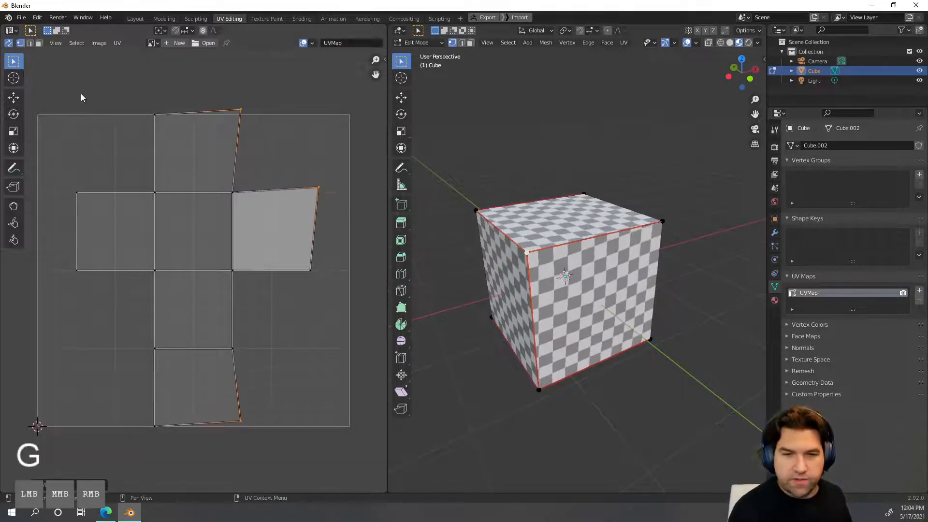
- Undo the last move of the UV corner vertices and select the upper outer UV corner with sync selection on
click(9, 44)
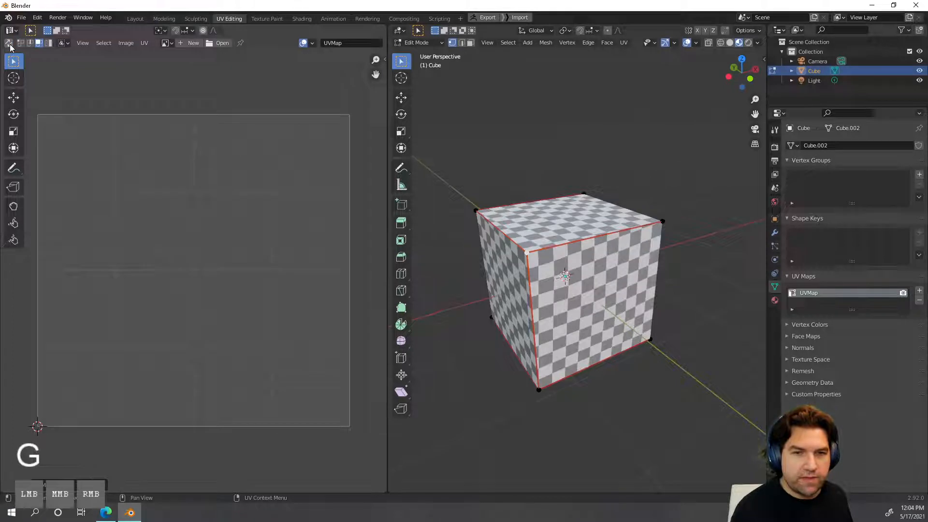
key(ctrl+z)
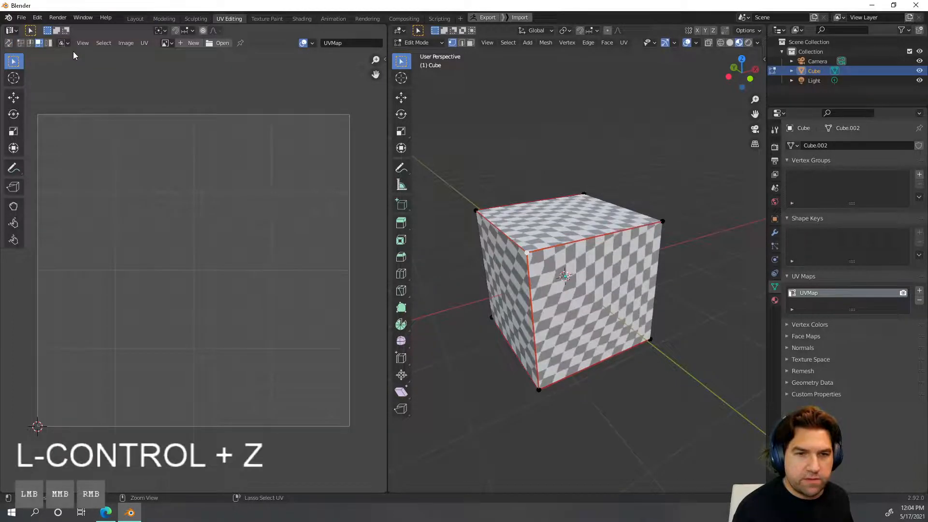
click(8, 43)
click(326, 160)
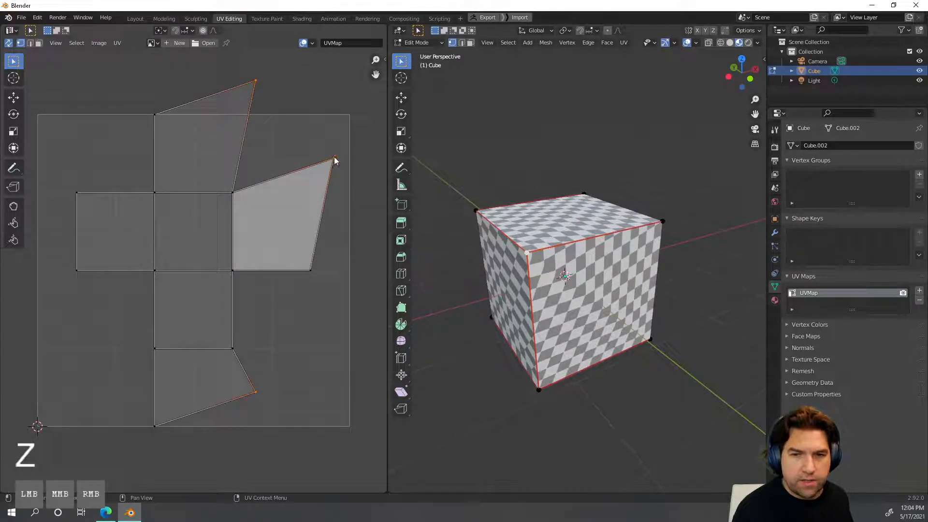
drag(334, 158, 326, 170)
click(330, 160)
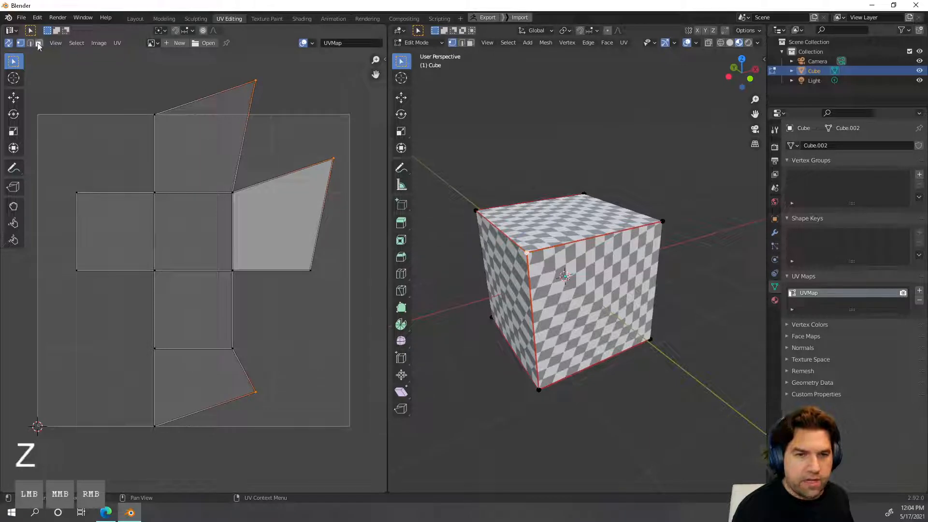
- Turn off UV sync selection, select the whole cube, and pick only the outer upper UV vertex of the cross's side arm
click(9, 43)
key(a)
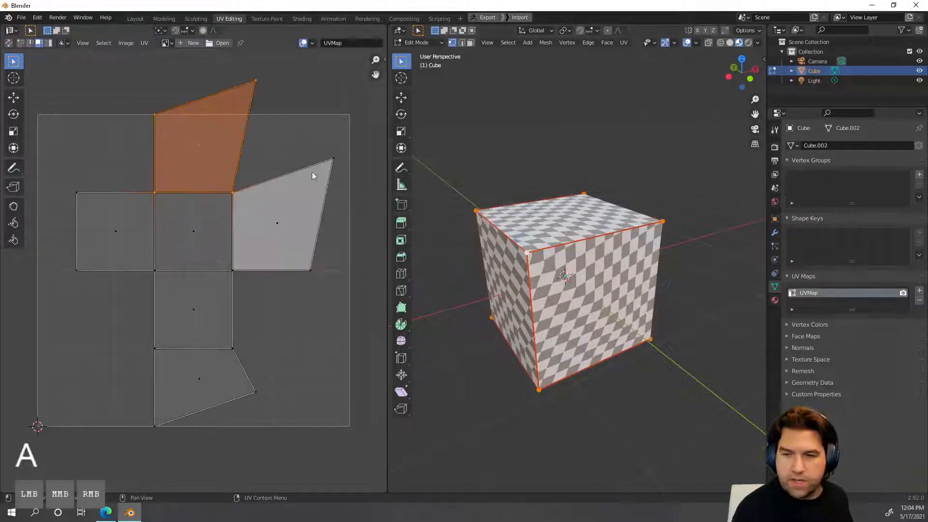
click(20, 43)
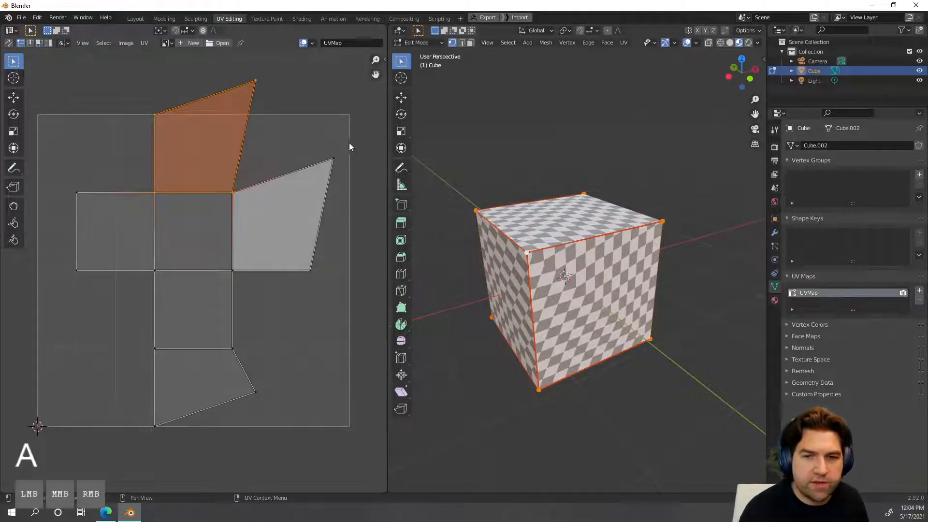
click(334, 158)
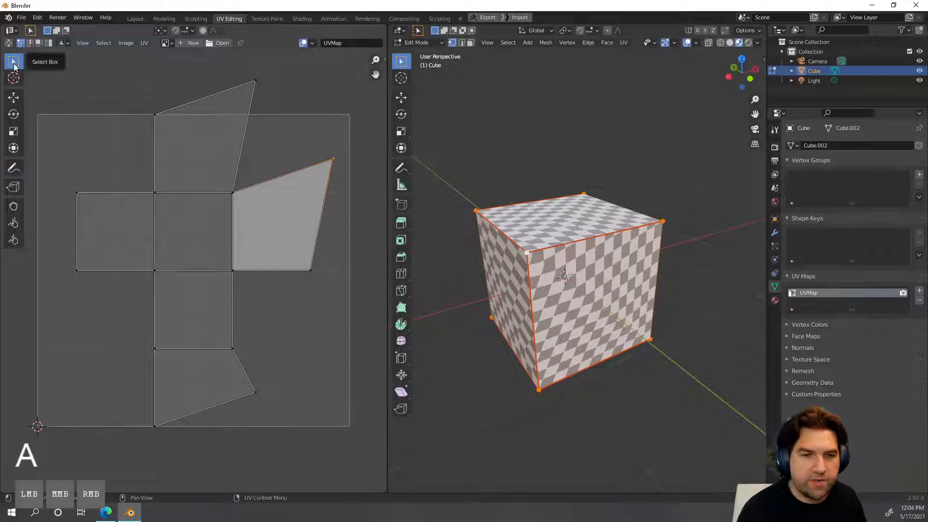
- Pull the selected side-arm UV corner back toward square with the Tweak tool and inspect the checker on the cube in Object Mode
drag(13, 61, 43, 66)
mouse_move(336, 160)
mouse_down()
mouse_move(337, 186)
mouse_move(313, 182)
mouse_move(326, 173)
mouse_up()
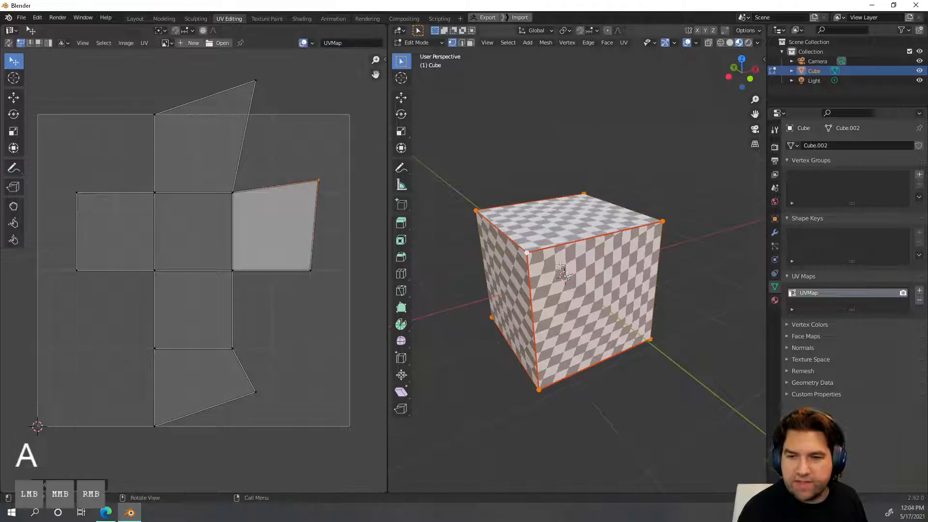
middle_drag(425, 193, 438, 215)
drag(336, 178, 322, 203)
click(169, 44)
click(169, 45)
middle_drag(702, 253, 618, 249)
key(Tab)
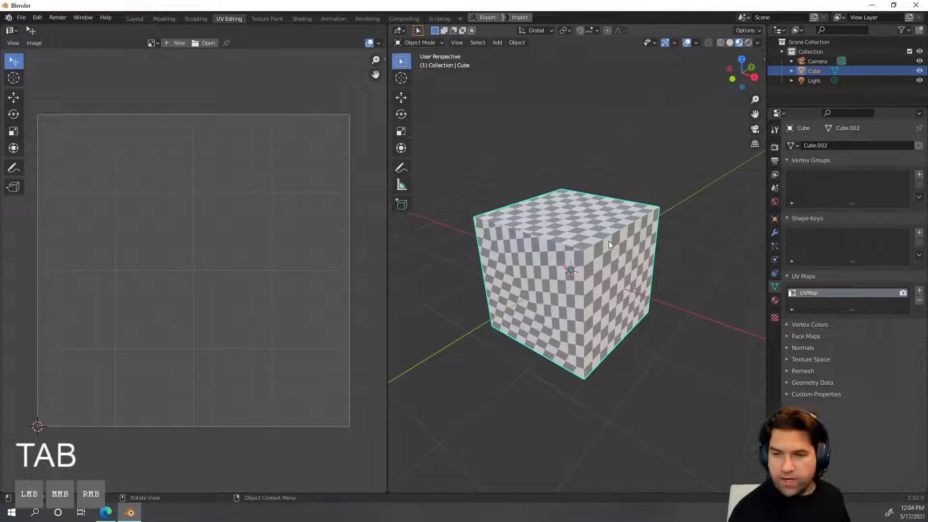
- Mark all of the cube's edges as seams in edge select mode
key(Tab)
click(613, 233)
key(2)
click(618, 231)
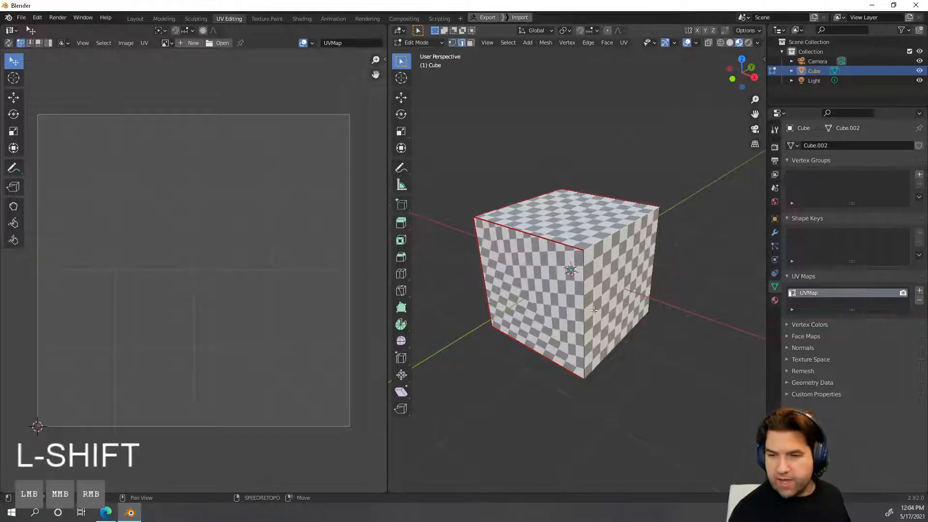
shift+click(587, 294)
shift+click(651, 262)
middle_drag(684, 280, 644, 295)
key(a)
key(ctrl+e)
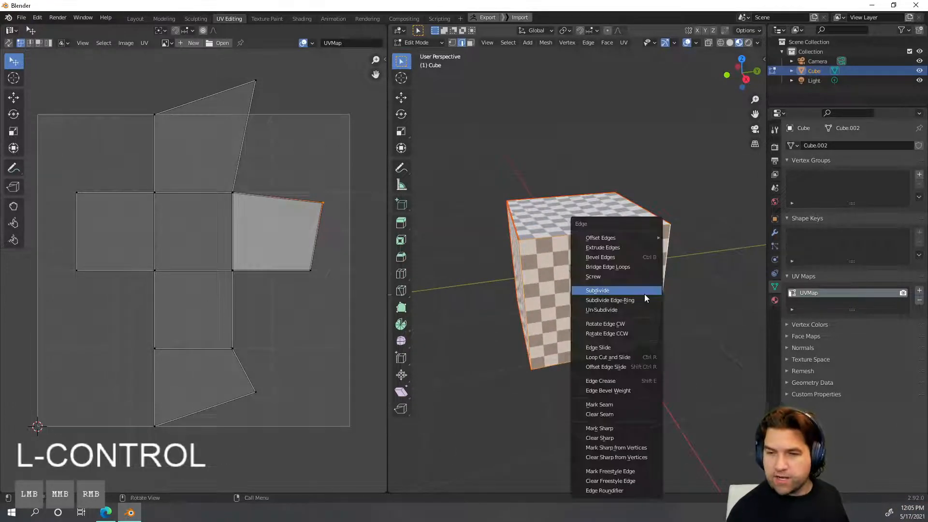
click(627, 407)
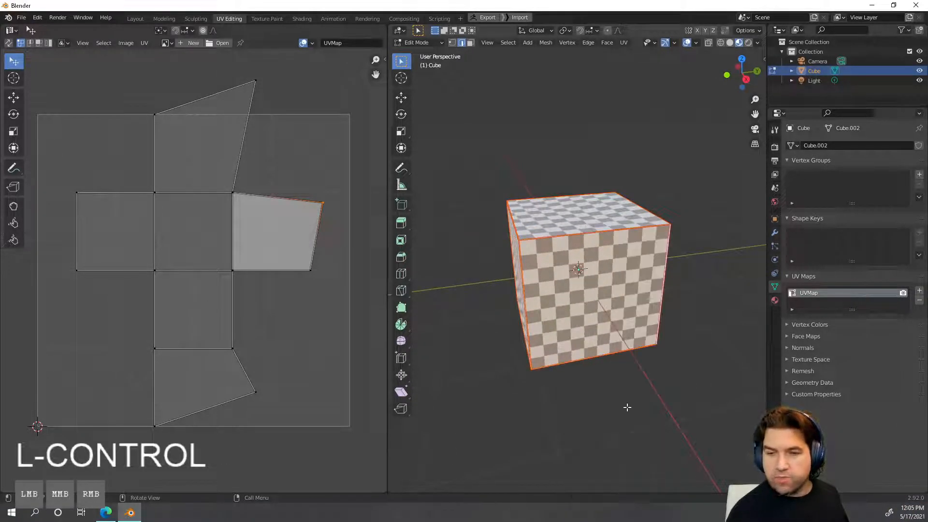
- Try to clear seams with none of the cube's edges selected
click(630, 369)
click(563, 232)
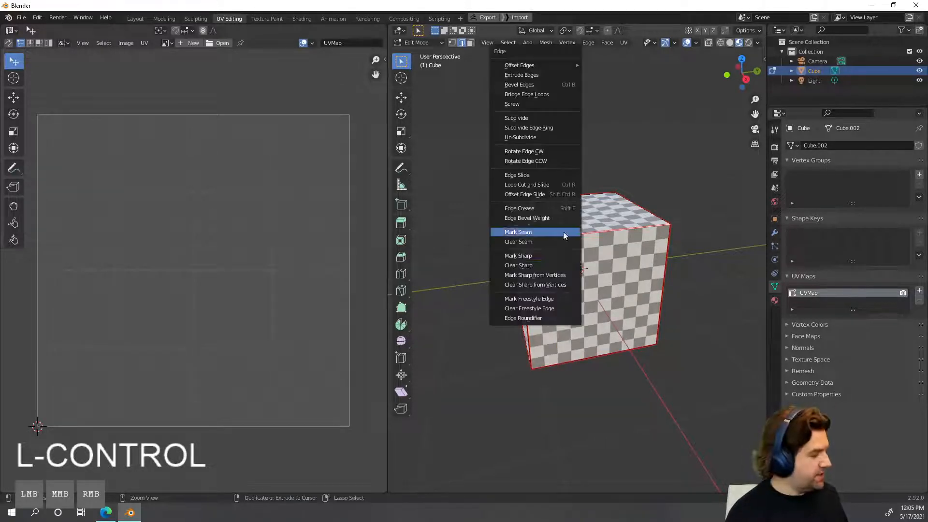
key(ctrl+e)
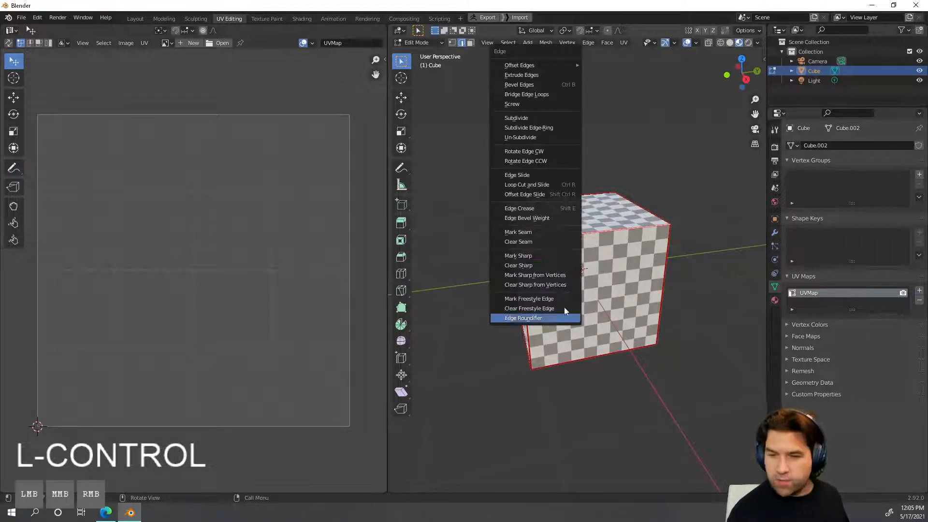
click(530, 241)
- Select the whole cube and unwrap it along the marked seams
middle_drag(626, 232, 538, 288)
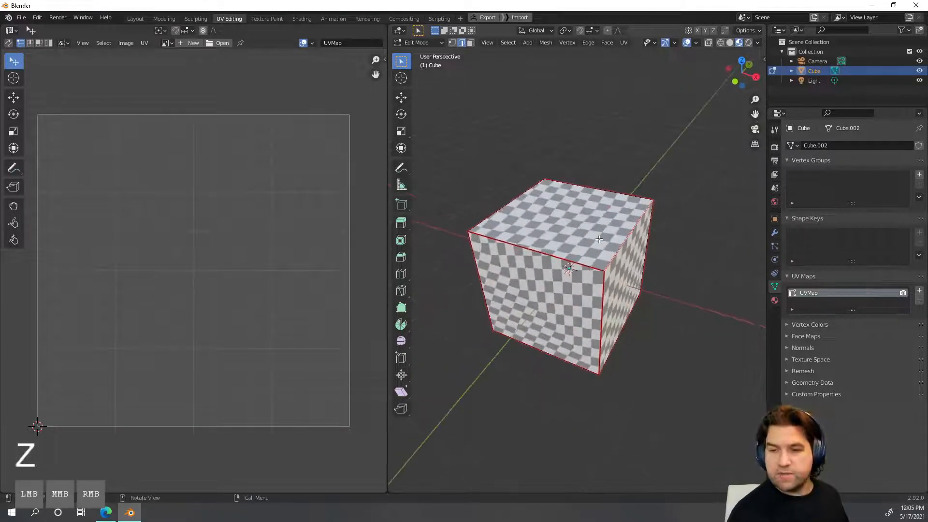
key(a)
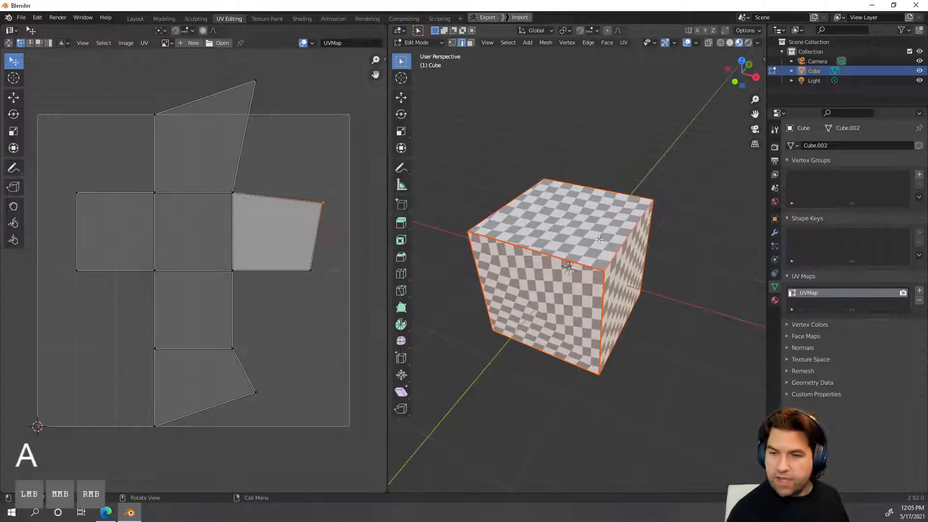
key(u)
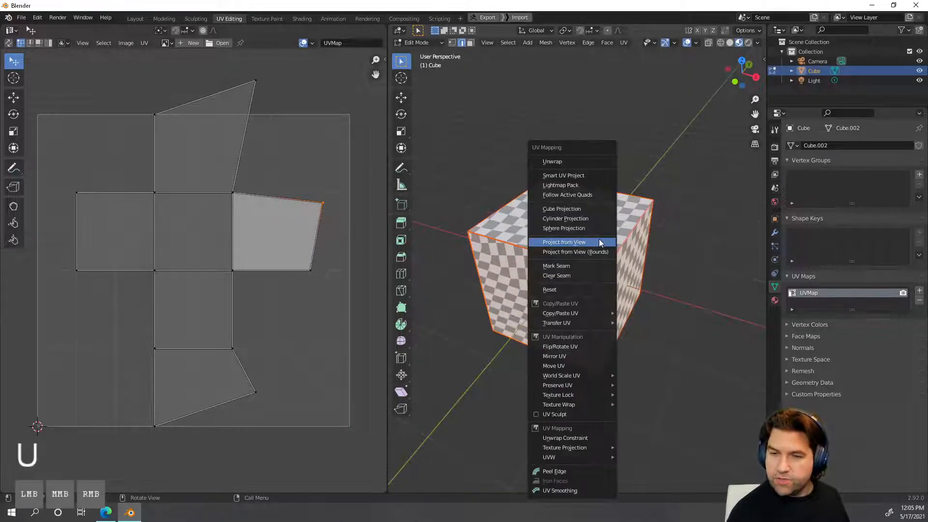
click(584, 161)
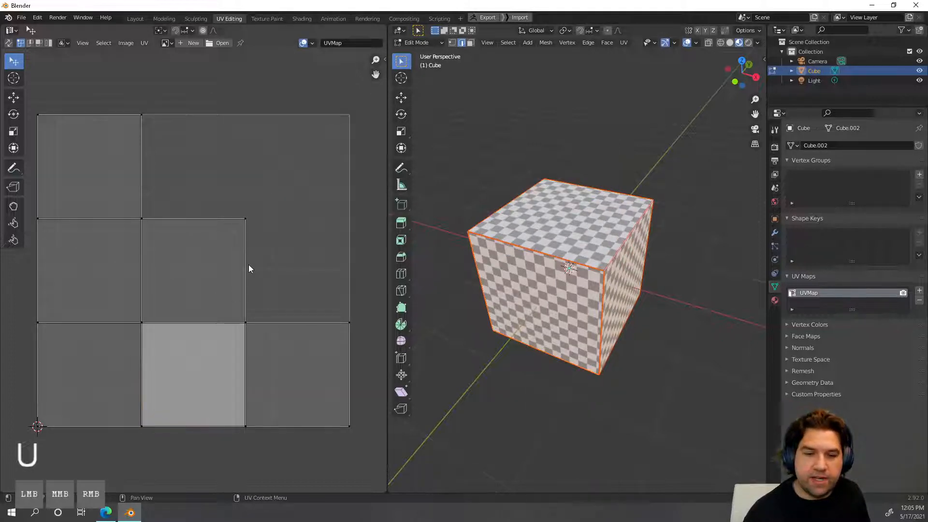
- Test-move each of the six square UV faces in face selection to check they are separate islands, cancelling every move
click(202, 243)
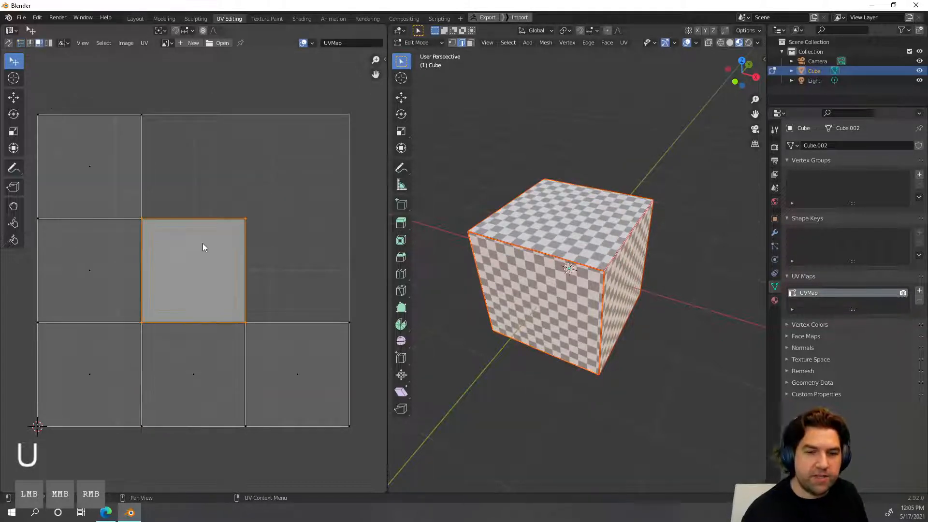
key(g)
right_click(261, 327)
click(295, 359)
key(g)
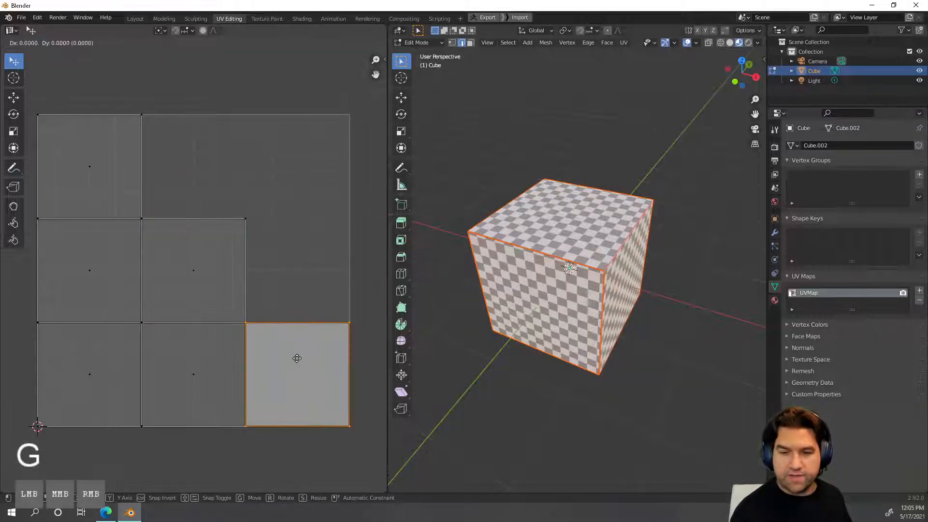
right_click(296, 307)
click(211, 371)
key(g)
right_click(303, 150)
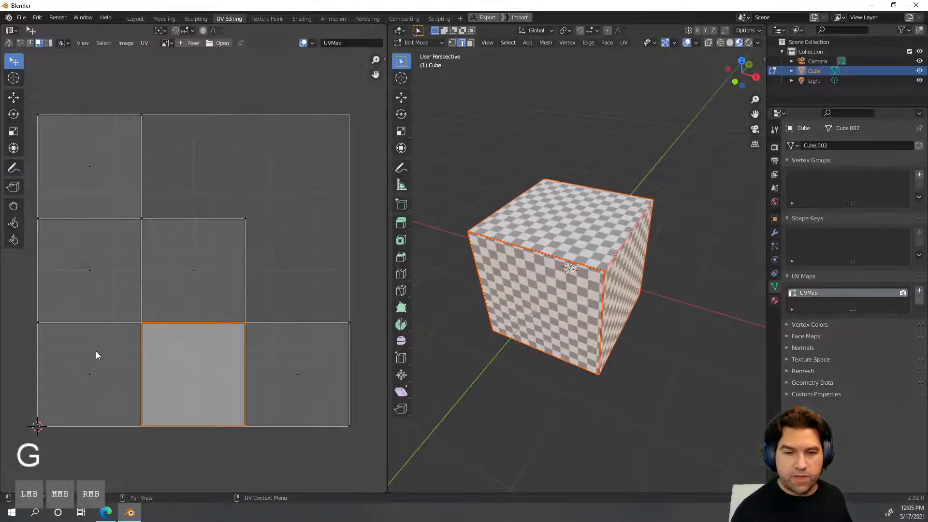
click(95, 356)
key(g)
right_click(263, 159)
click(119, 223)
key(g)
right_click(145, 175)
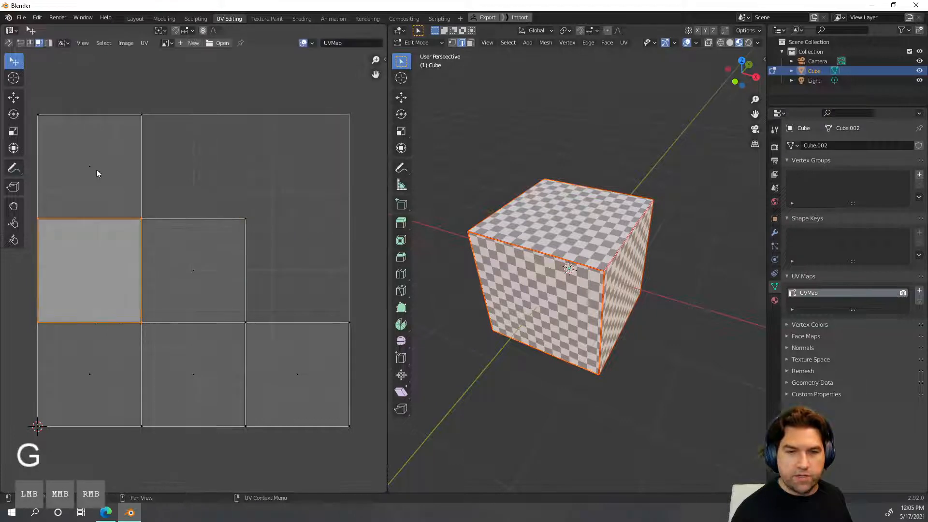
click(97, 172)
key(g)
right_click(270, 160)
- Clear the sharp marks and the seams from all of the cube's edges
click(665, 237)
middle_drag(665, 236, 627, 258)
key(a)
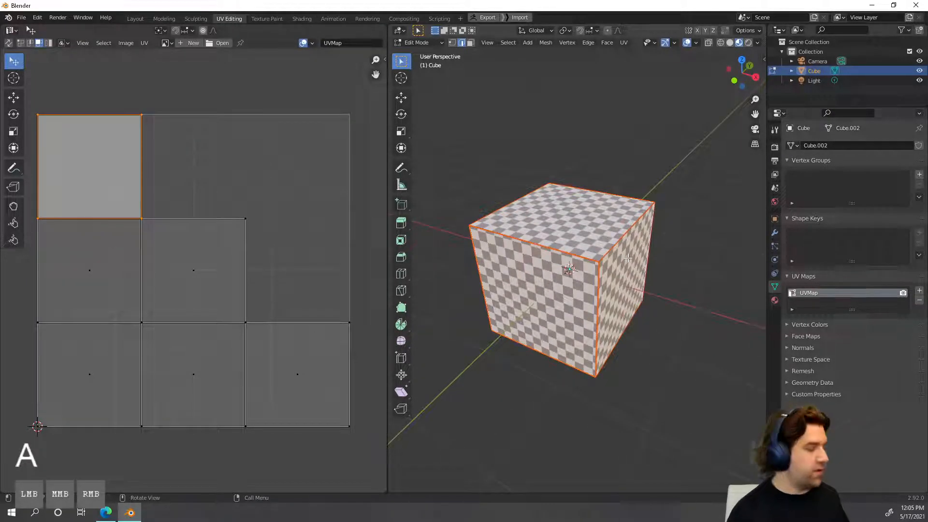
key(ctrl)
key(ctrl+e)
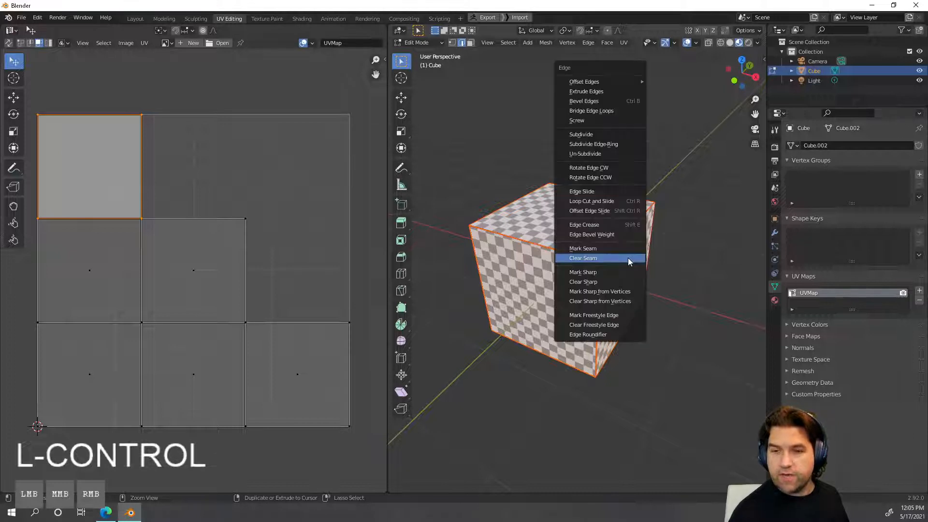
click(613, 283)
key(ctrl+e)
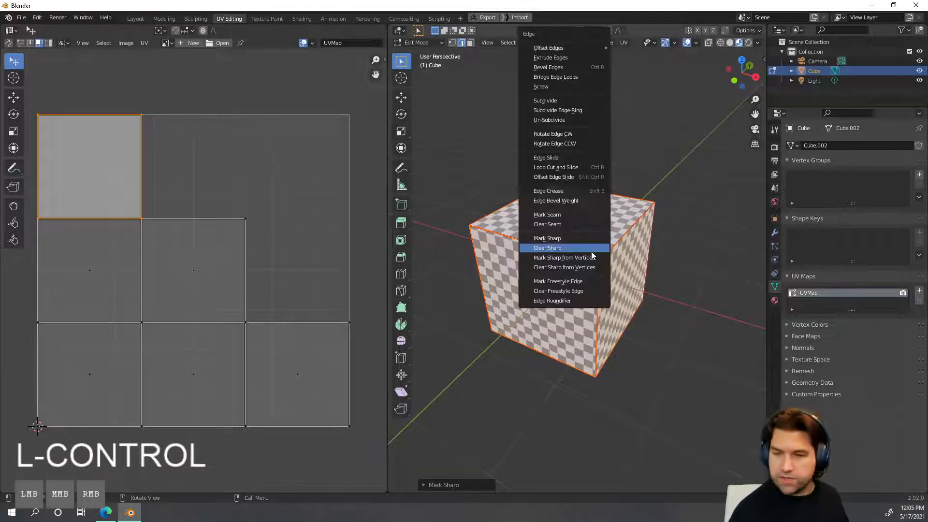
click(567, 224)
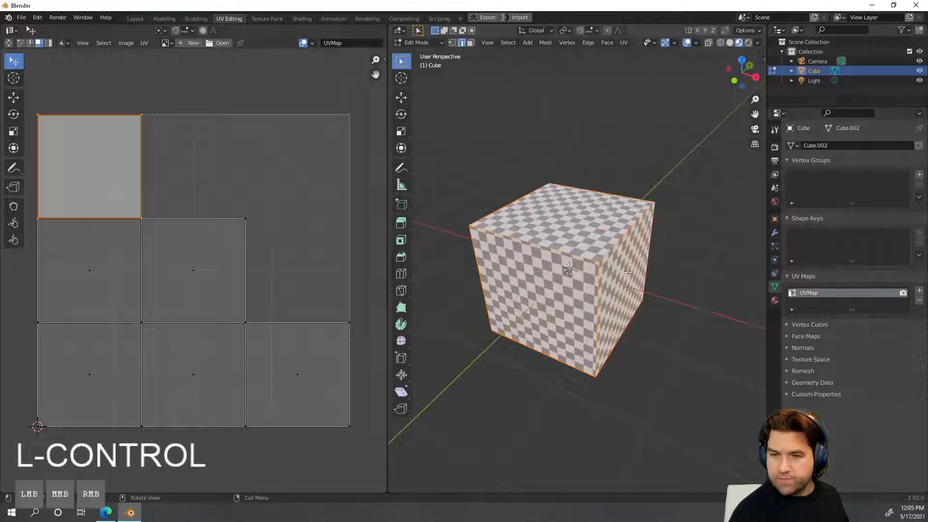
- Unwrap the whole cube without seams and expand the Unwrap operation's settings
key(u)
click(590, 164)
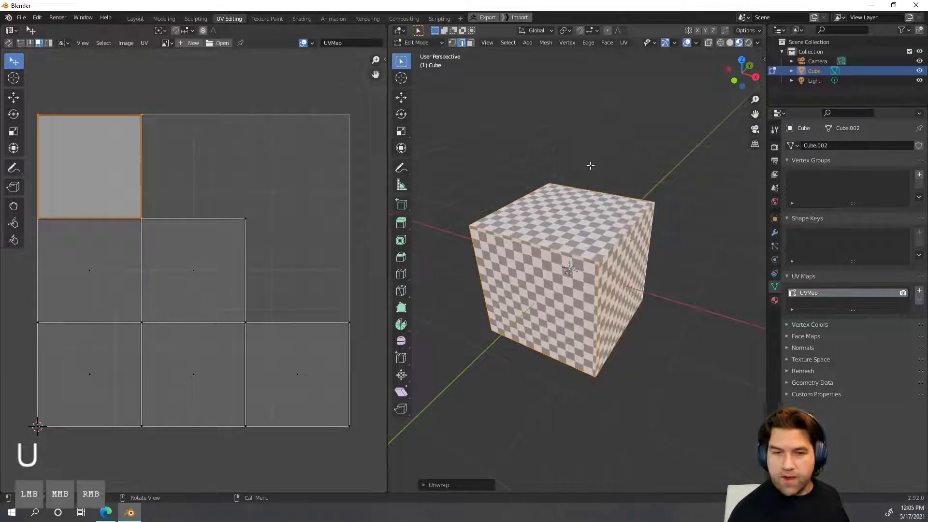
key(a)
click(686, 297)
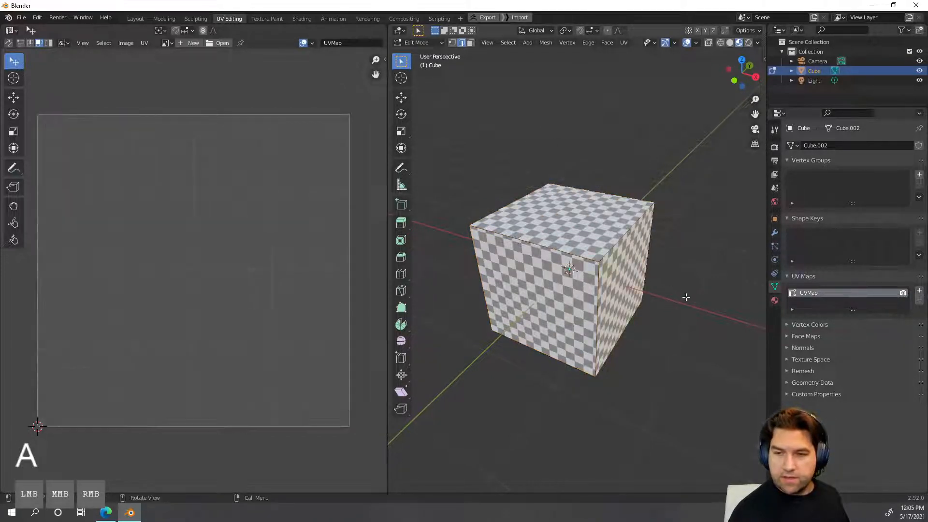
key(a)
key(u)
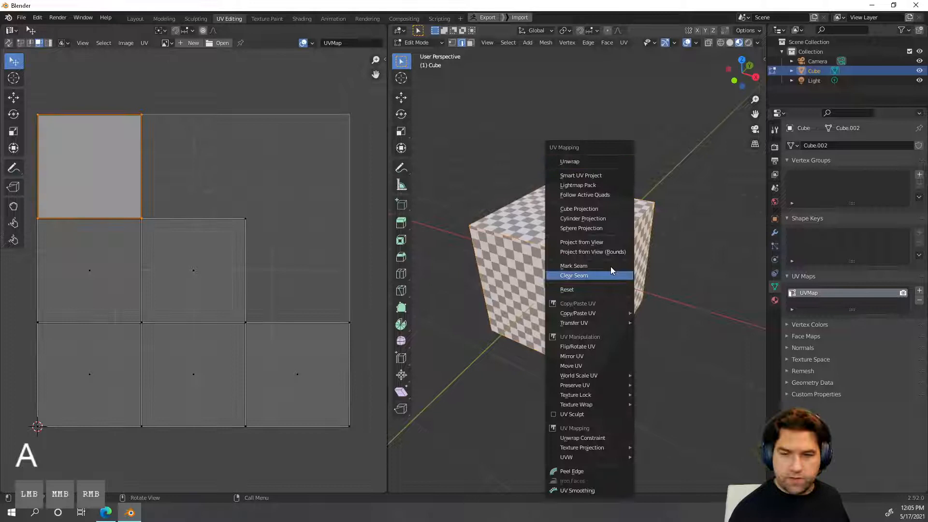
click(597, 160)
click(438, 484)
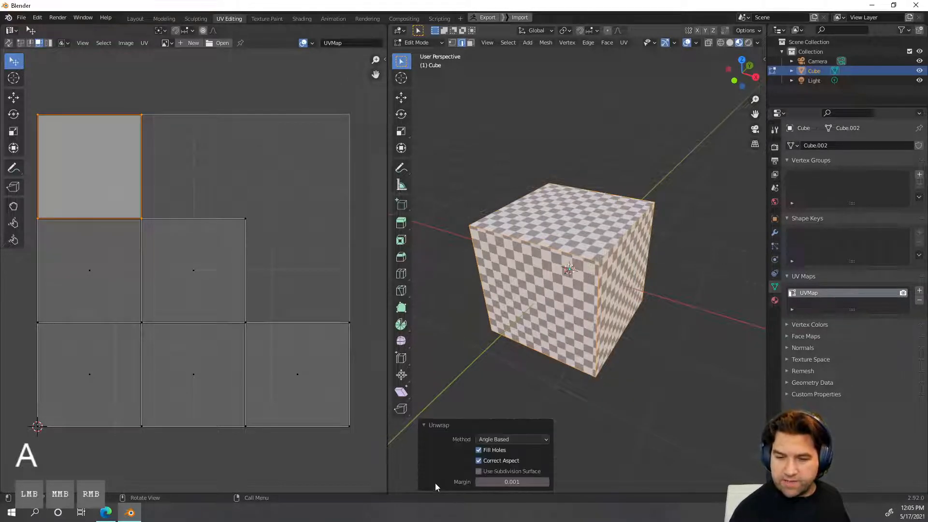
- Apply Smart UV Project to the whole cube with a 66° angle limit and select the central square UV face
middle_drag(379, 299, 551, 307)
click(549, 254)
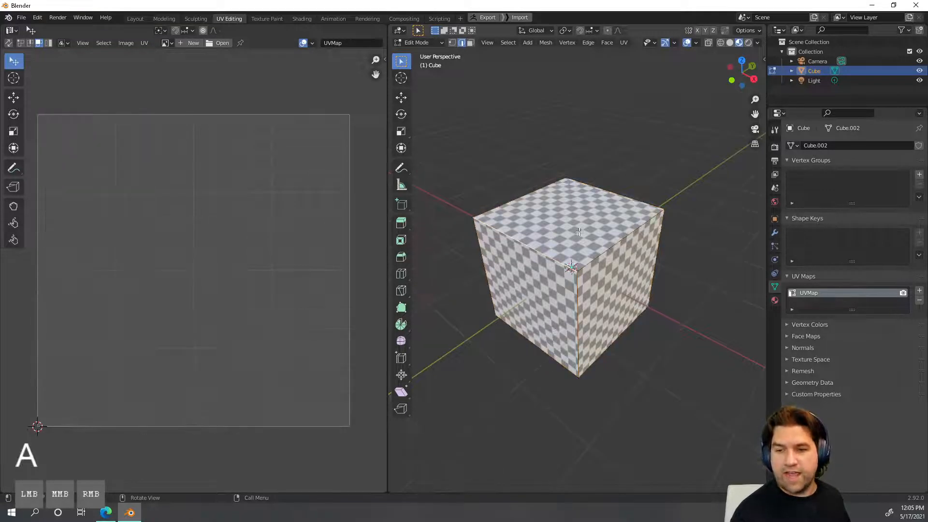
key(a)
middle_drag(579, 231, 626, 250)
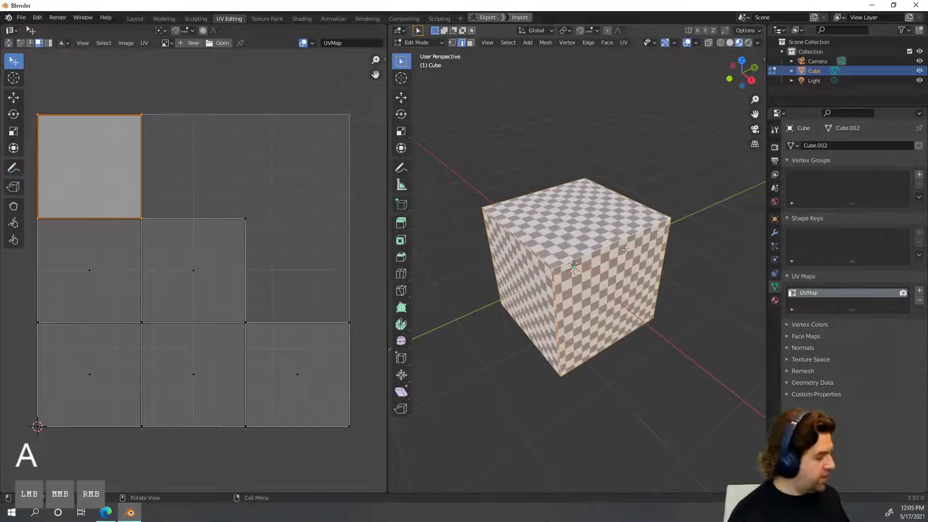
key(u)
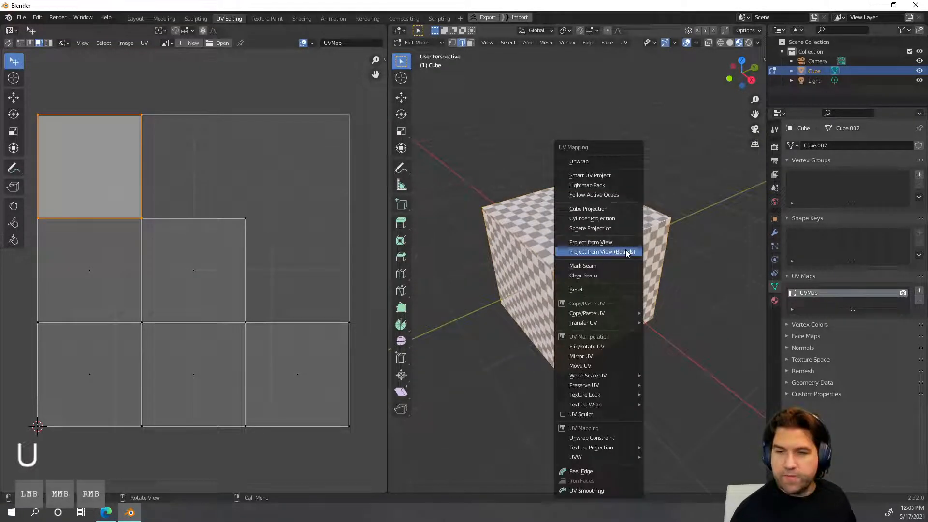
click(610, 174)
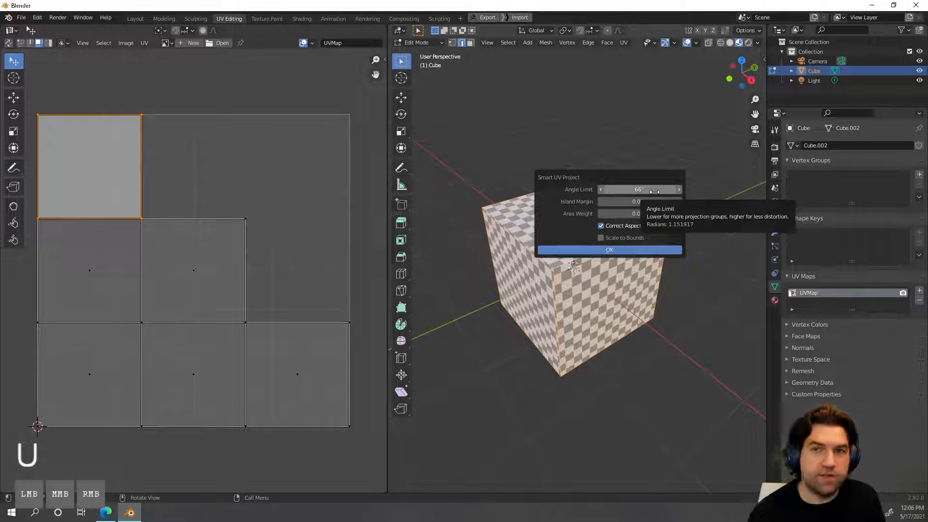
click(615, 250)
click(194, 271)
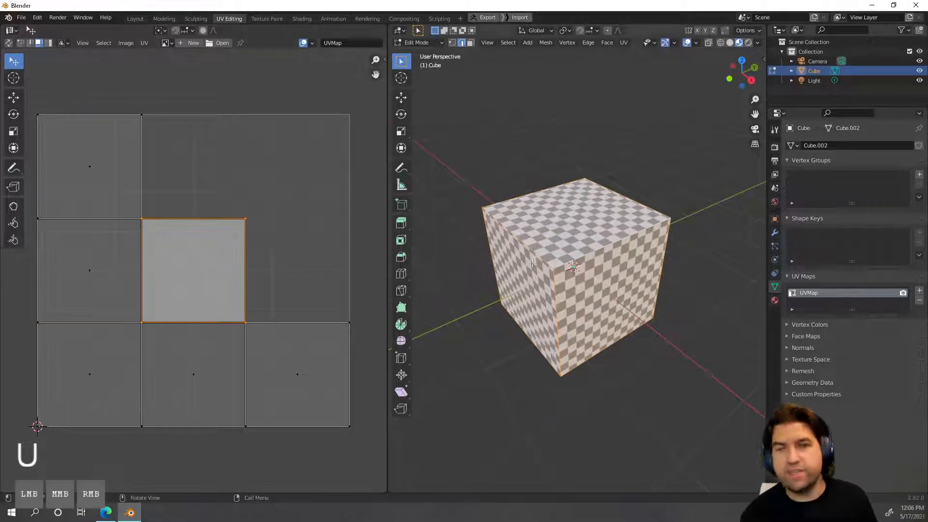
- Mark seams on two adjacent edges of the cube's top face that meet at the nearest corner
click(685, 287)
middle_drag(608, 271, 603, 252)
click(606, 239)
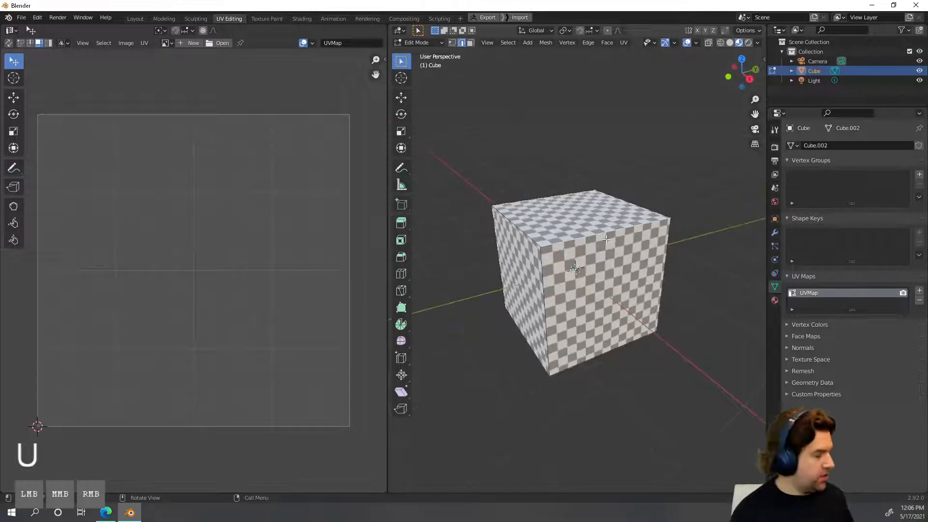
shift+click(523, 229)
key(ctrl+e)
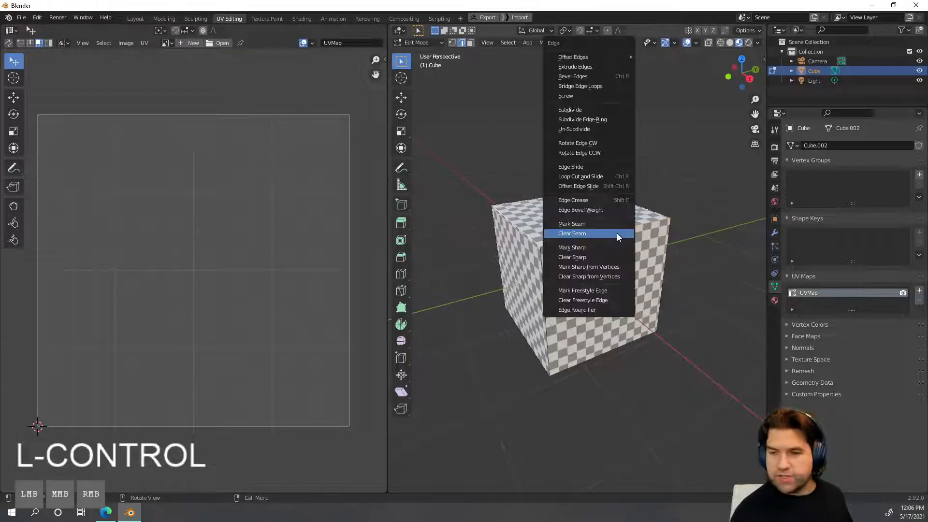
click(590, 222)
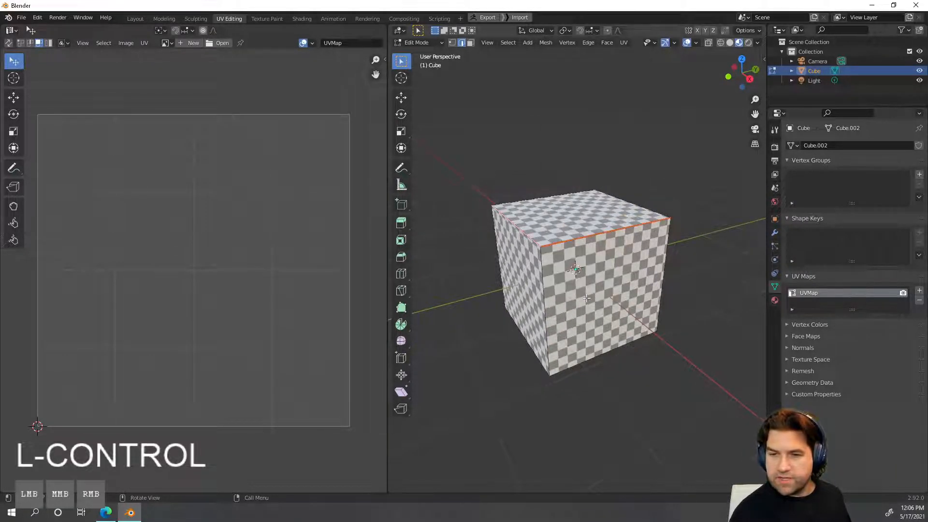
- Unwrap the whole cube with its two seams and inspect the checker pattern around the seamed edges
key(a)
key(u)
click(564, 160)
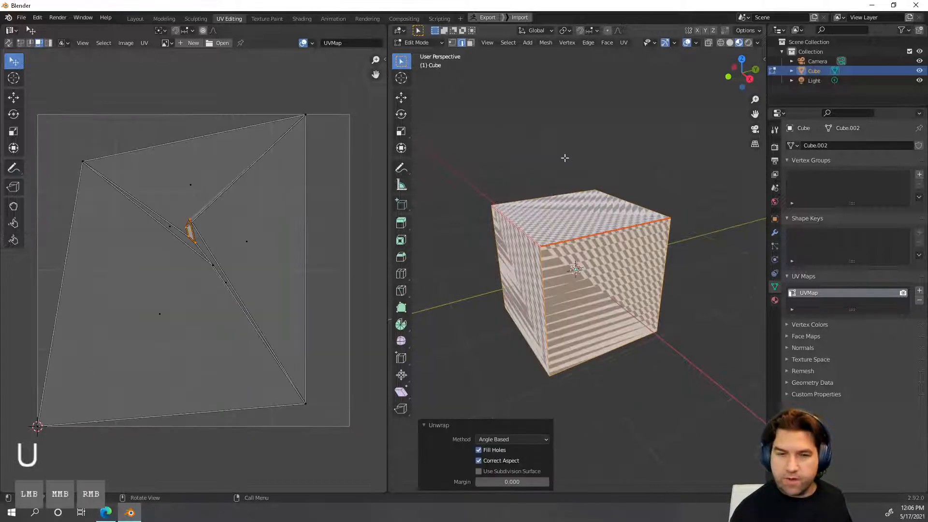
mouse_move(567, 237)
middle_down()
mouse_move(462, 242)
mouse_move(571, 245)
middle_up()
click(571, 245)
scroll(572, 245, up, 2)
key(a)
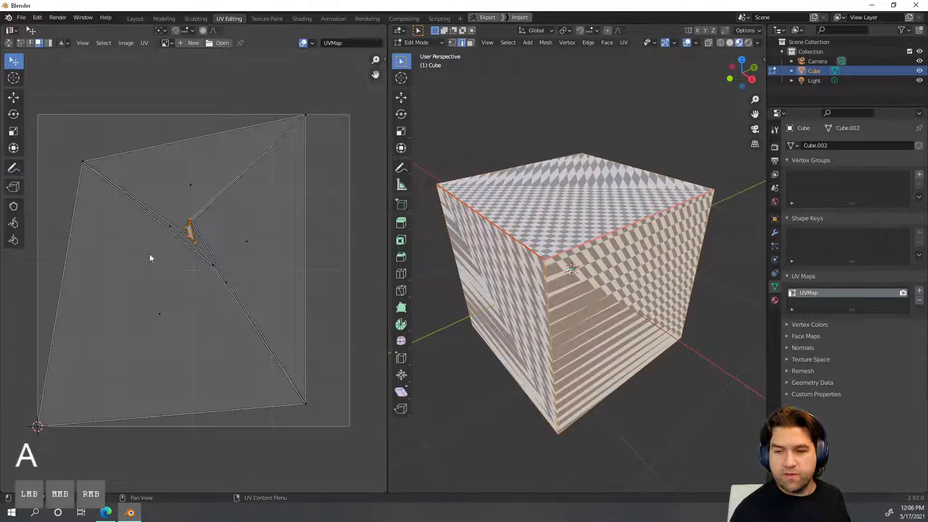
middle_drag(572, 241, 582, 238)
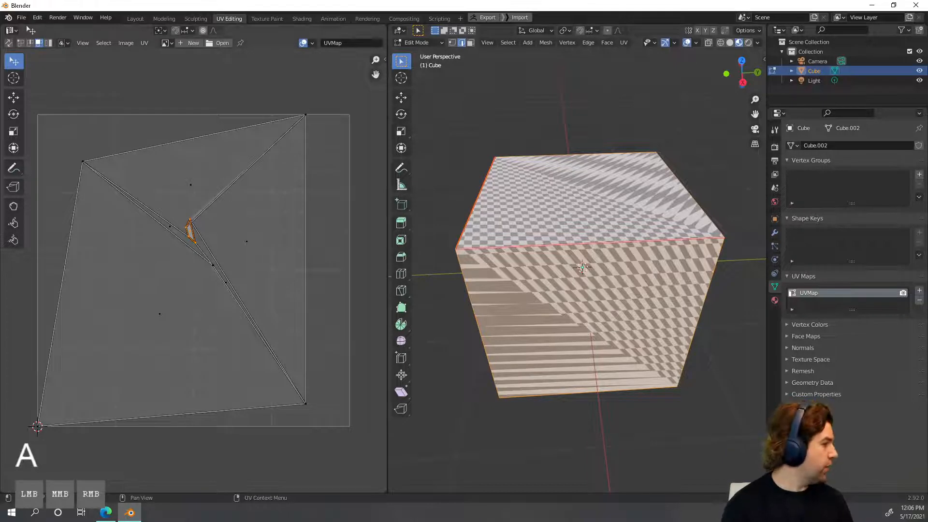
- Launch the screen annotation tool, place its toolbar between the UV editor and the 3D view, and choose the pen
key(e)
key(i)
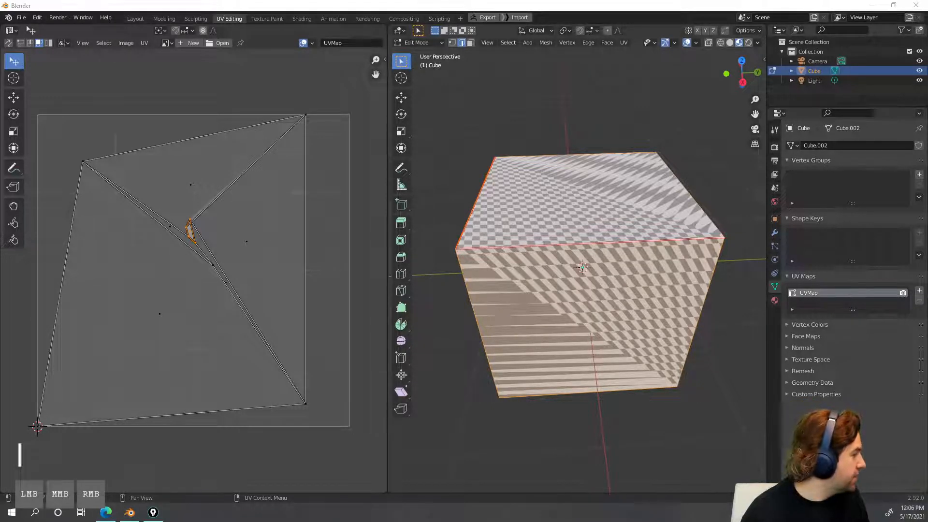
drag(86, 213, 390, 184)
click(389, 230)
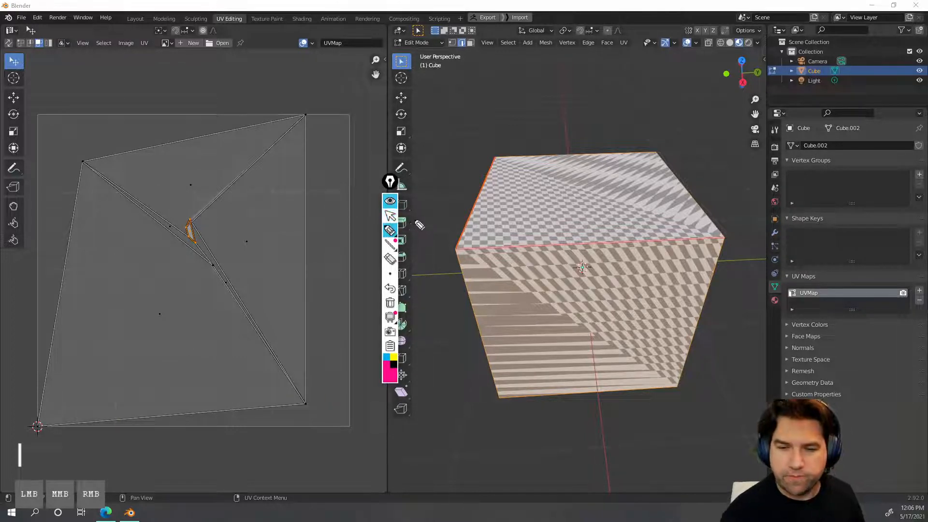
- Write RGB and XYZ over the UV editor and sketch an upward and a rightward arrow beside them
mouse_move(69, 143)
mouse_down()
mouse_move(95, 141)
mouse_move(84, 159)
mouse_up()
mouse_move(89, 153)
mouse_down()
mouse_move(81, 166)
mouse_move(101, 149)
mouse_move(110, 158)
mouse_up()
mouse_move(282, 345)
mouse_down()
mouse_move(271, 178)
mouse_move(290, 255)
mouse_up()
mouse_move(210, 405)
mouse_down()
mouse_move(313, 397)
mouse_move(310, 412)
mouse_up()
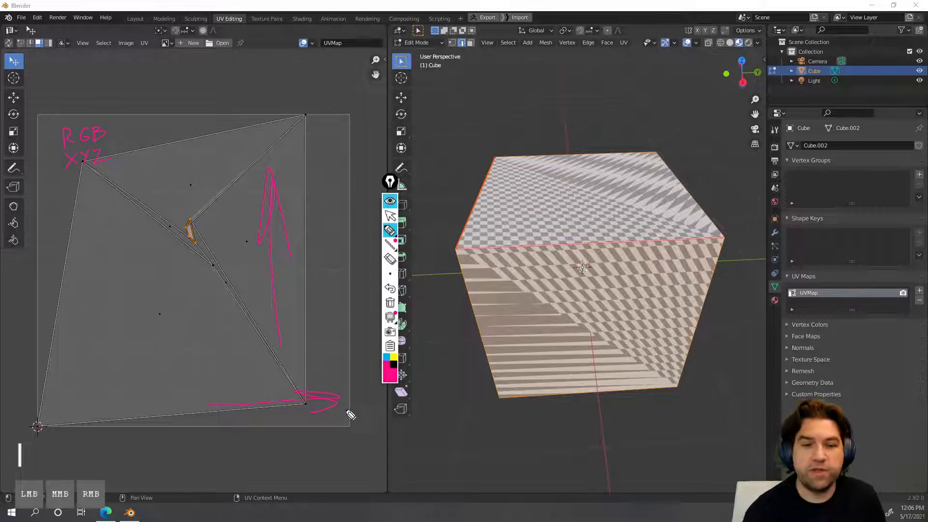
- Sketch a vertical and a horizontal line across the cube and write UVW beneath XYZ
drag(560, 117, 600, 438)
drag(451, 293, 730, 280)
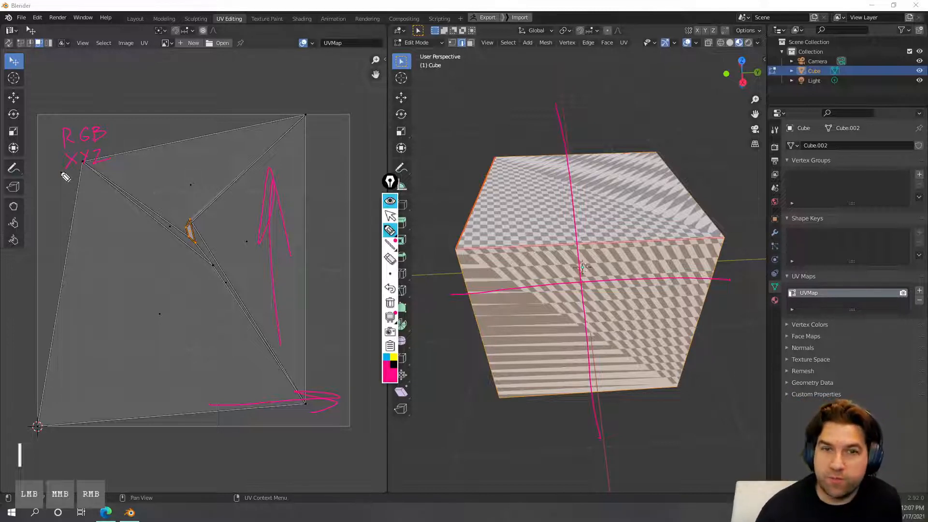
mouse_move(67, 174)
mouse_down()
mouse_move(97, 173)
mouse_move(100, 184)
mouse_move(111, 174)
mouse_up()
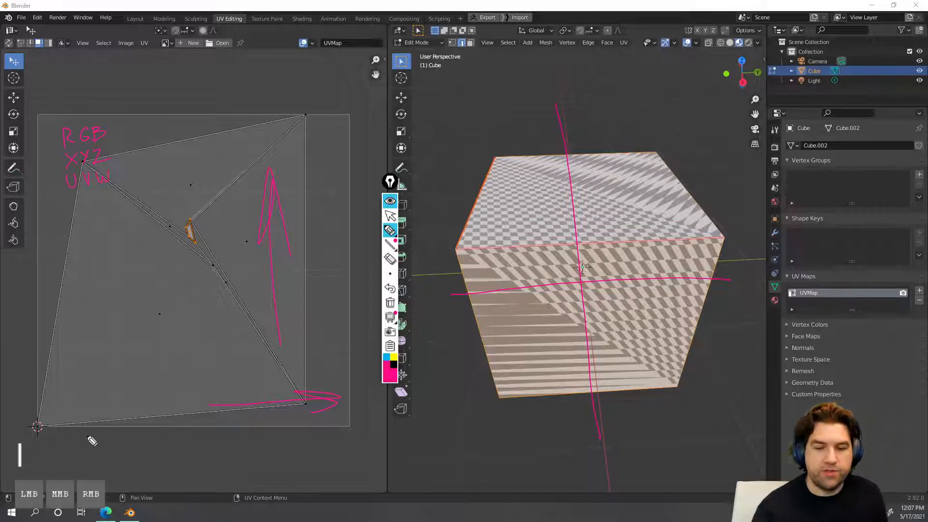
- Sketch a horizontal arrow labelled U and a vertical arrow labelled V over the UV square, and return to cursor mode
mouse_move(60, 430)
mouse_down()
mouse_move(346, 428)
mouse_move(323, 424)
mouse_move(374, 417)
mouse_up()
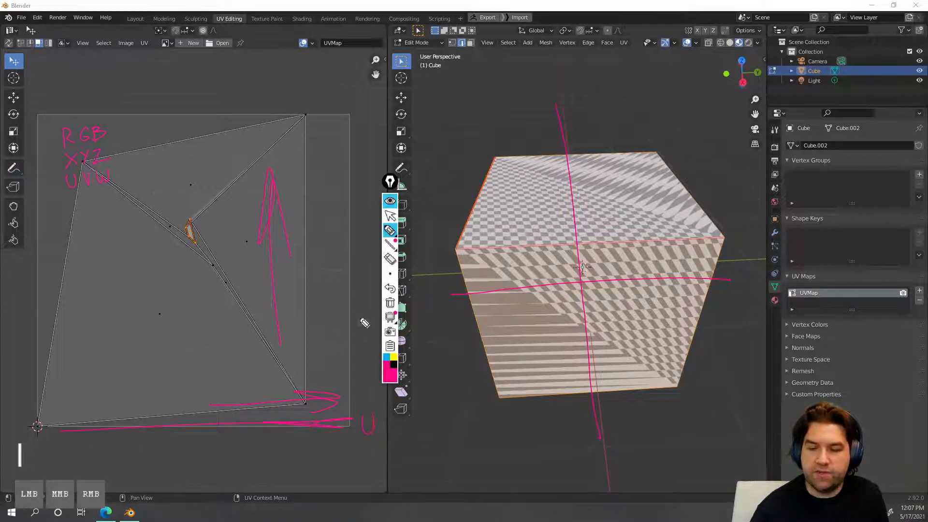
drag(339, 353, 327, 196)
mouse_move(360, 154)
mouse_down()
mouse_move(367, 183)
mouse_move(374, 159)
mouse_up()
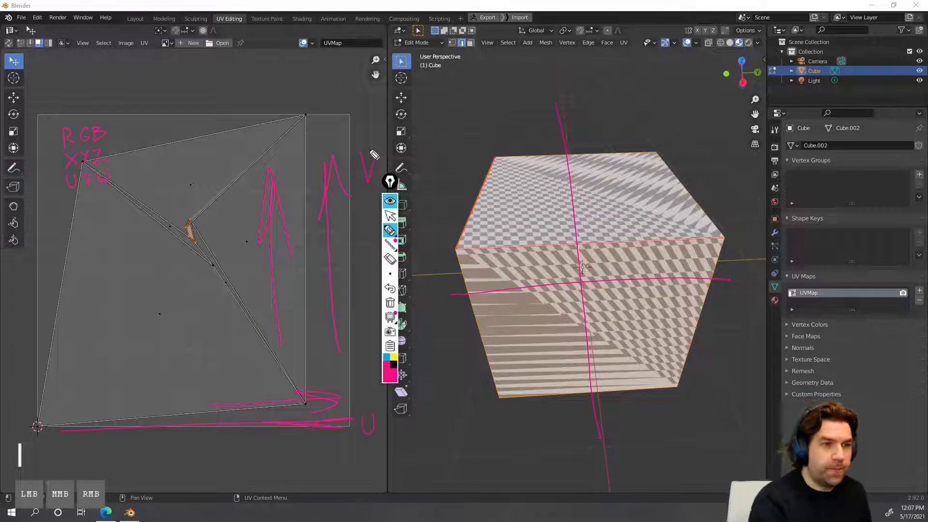
click(390, 217)
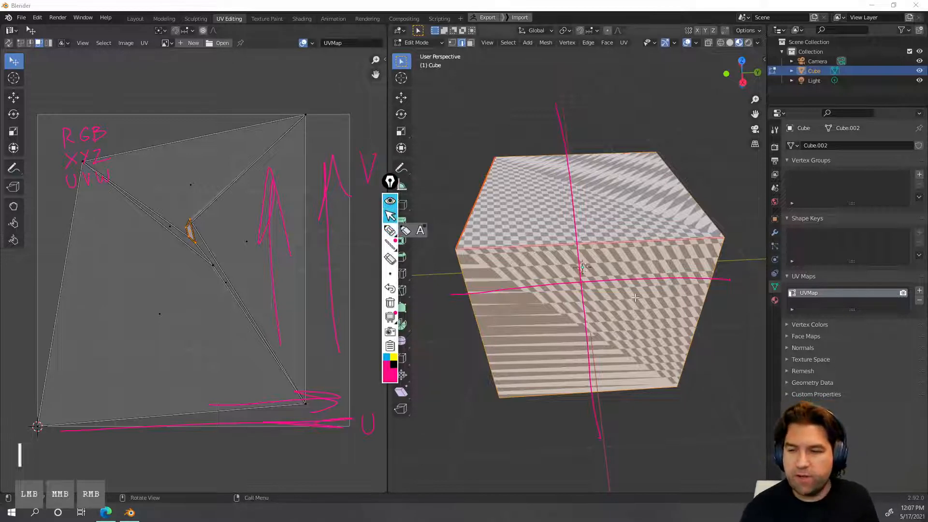
- Enlarge the UV Maps list, delete the cube's UV map and add a new one
drag(852, 310, 859, 376)
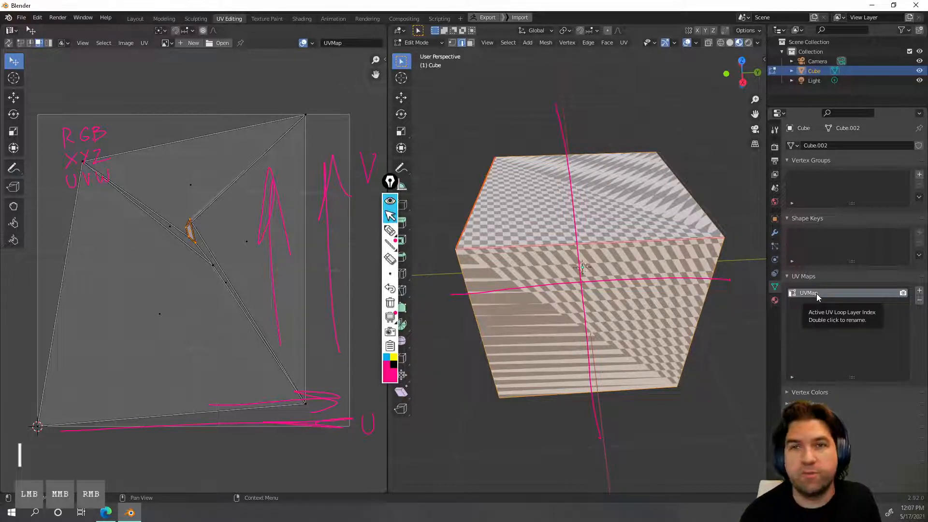
click(919, 300)
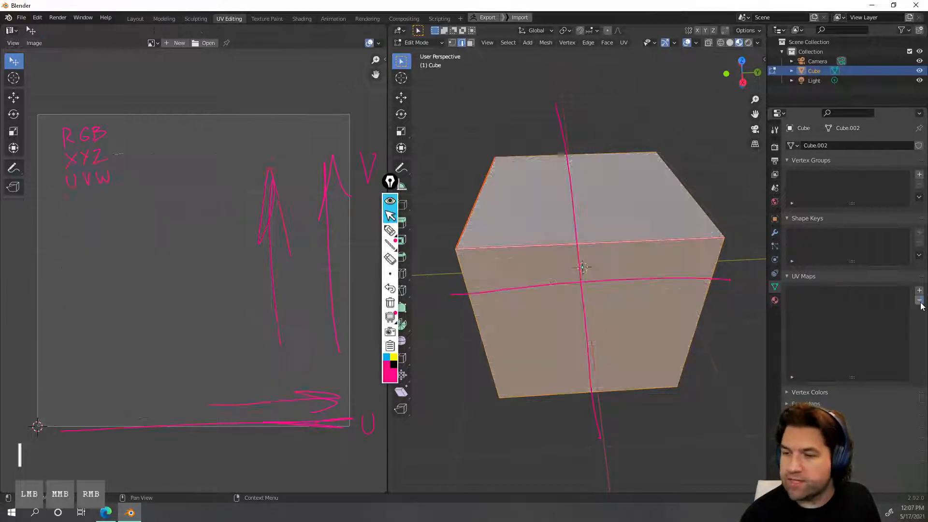
click(919, 290)
middle_drag(579, 262, 616, 251)
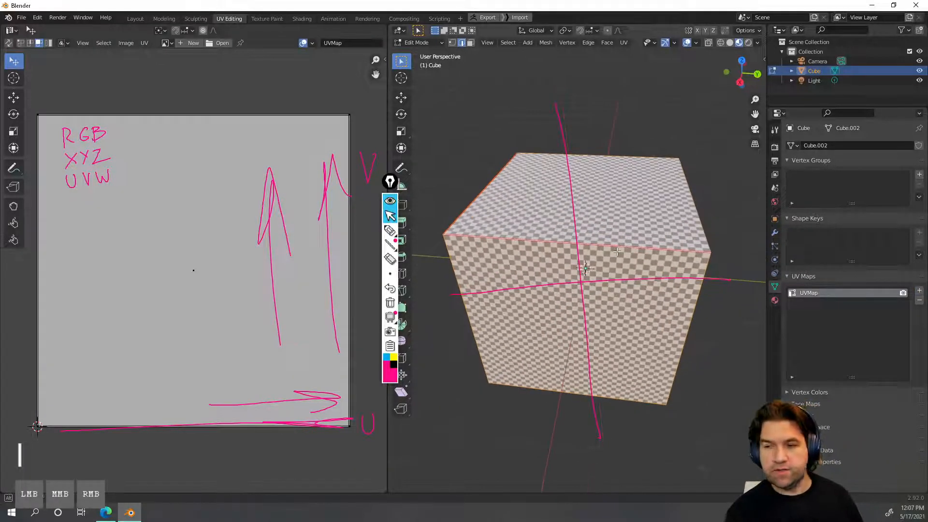
- Unwrap the whole cube onto the newly added UV map
key(a)
key(u)
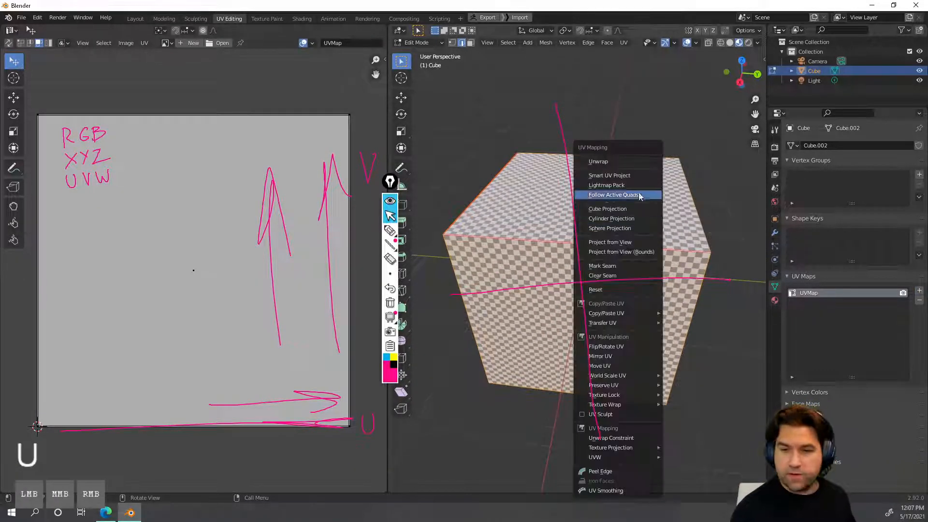
click(628, 162)
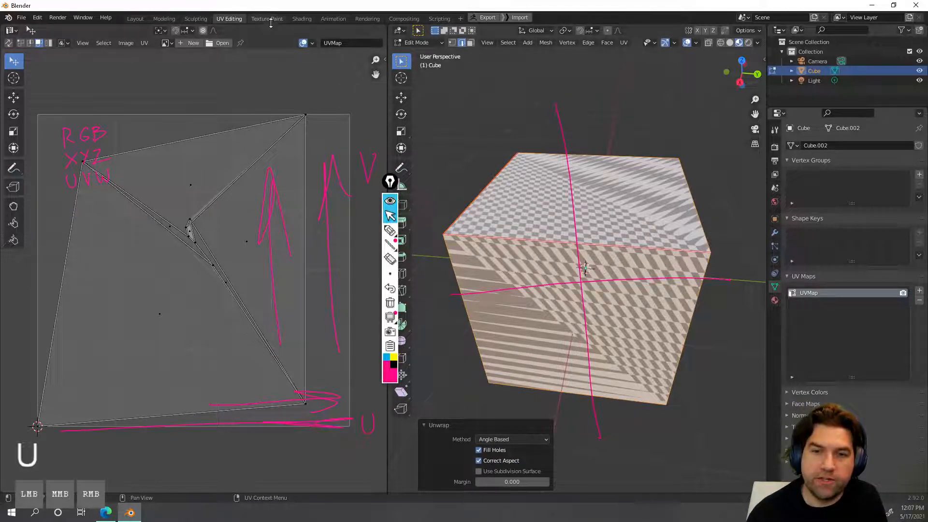
- Switch to the Shading workspace, clear all pen annotations and move the annotation toolbar to the screen's edge
click(300, 19)
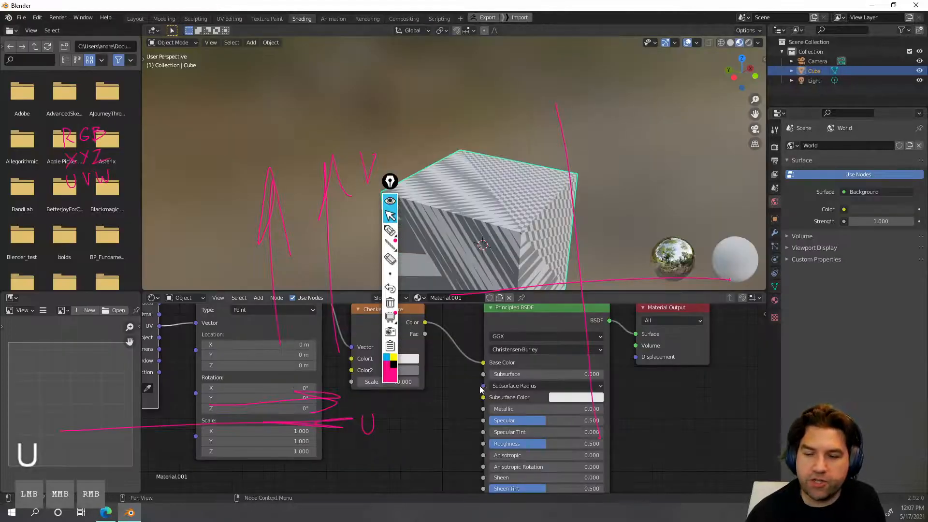
click(390, 303)
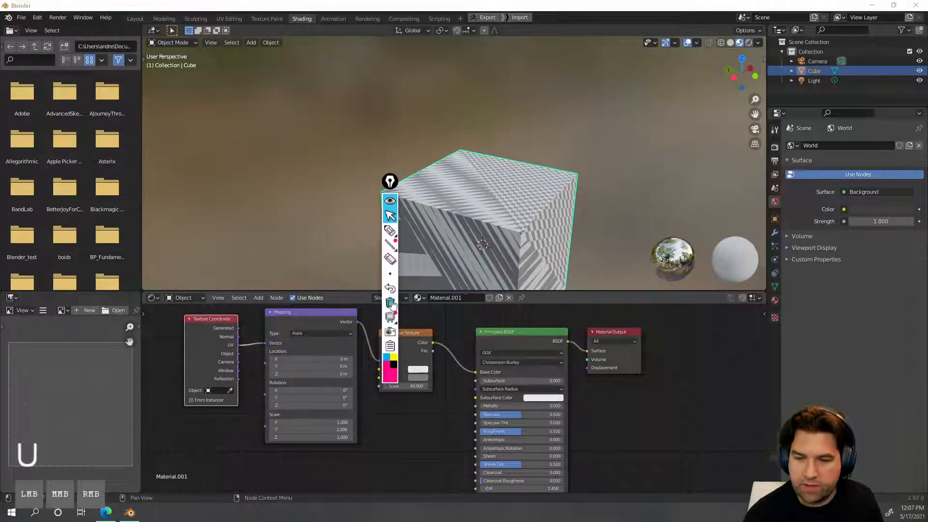
drag(393, 177, 11, 208)
- Move the Checker Texture node slightly away from the Mapping node and enlarge the shader editor's area
scroll(447, 435, down, 2)
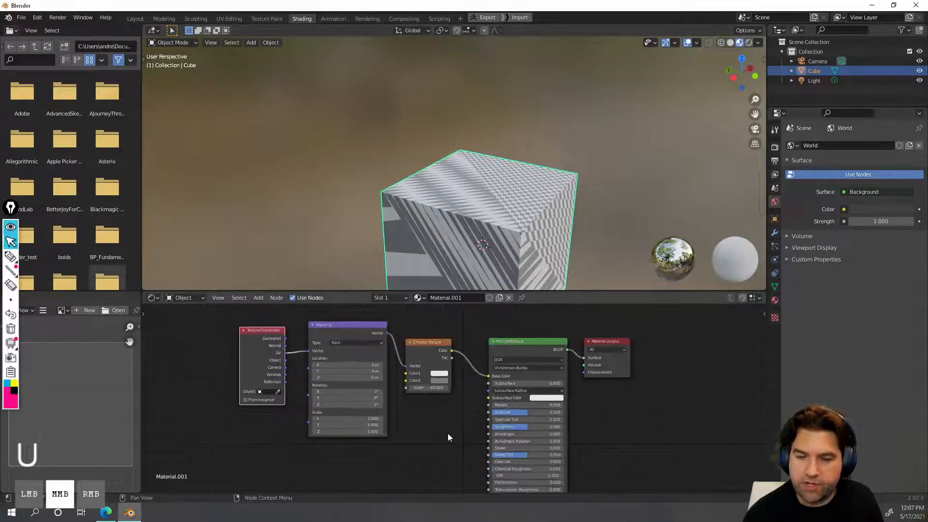
middle_drag(447, 435, 412, 435)
scroll(411, 430, up, 1)
mouse_move(398, 348)
mouse_down()
mouse_move(419, 348)
mouse_move(410, 348)
mouse_up()
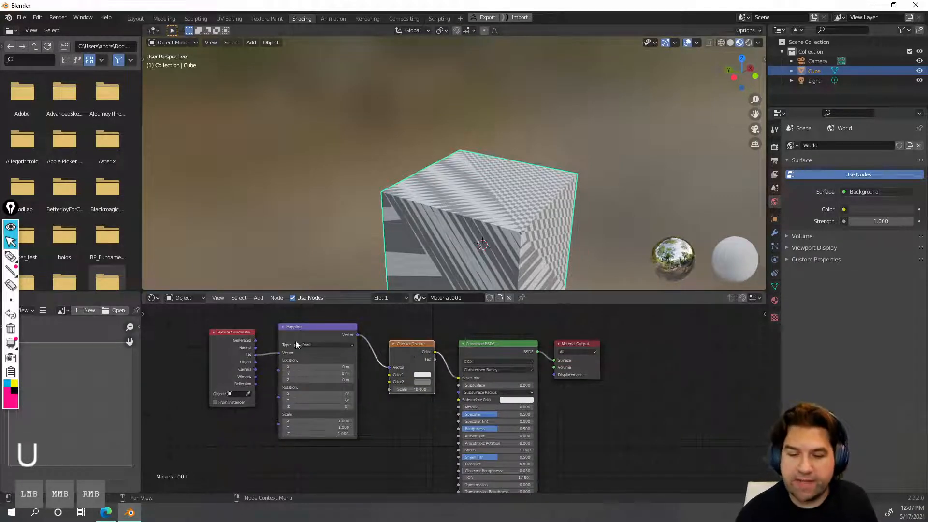
middle_drag(418, 439, 353, 439)
scroll(353, 439, up, 1)
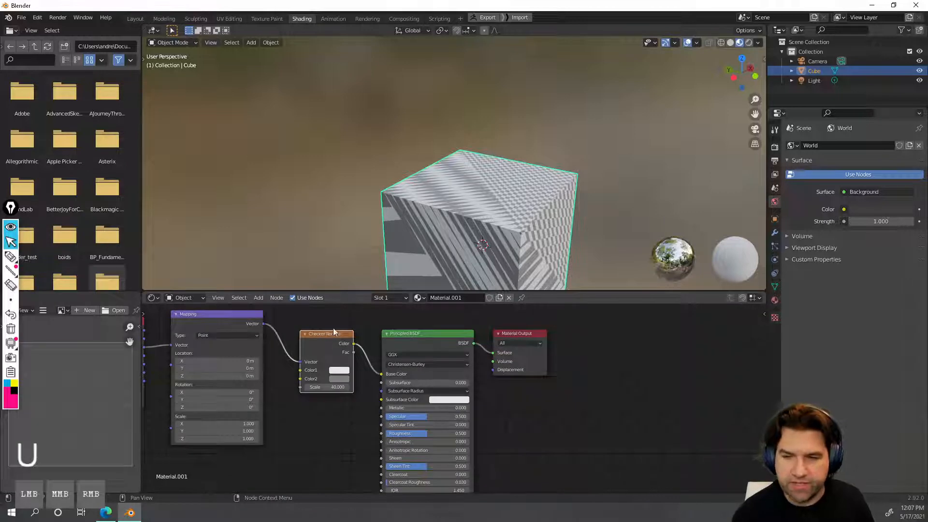
middle_drag(334, 353, 338, 353)
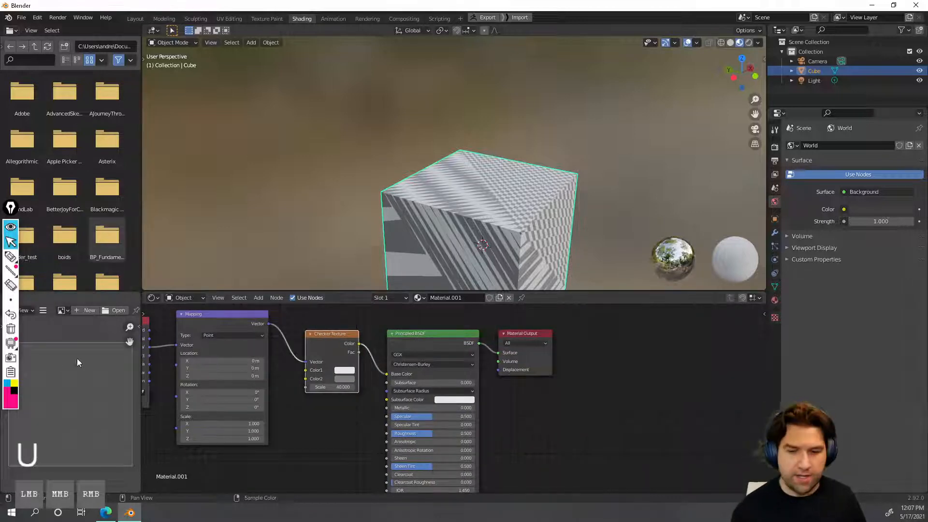
scroll(299, 395, down, 2)
drag(338, 291, 339, 238)
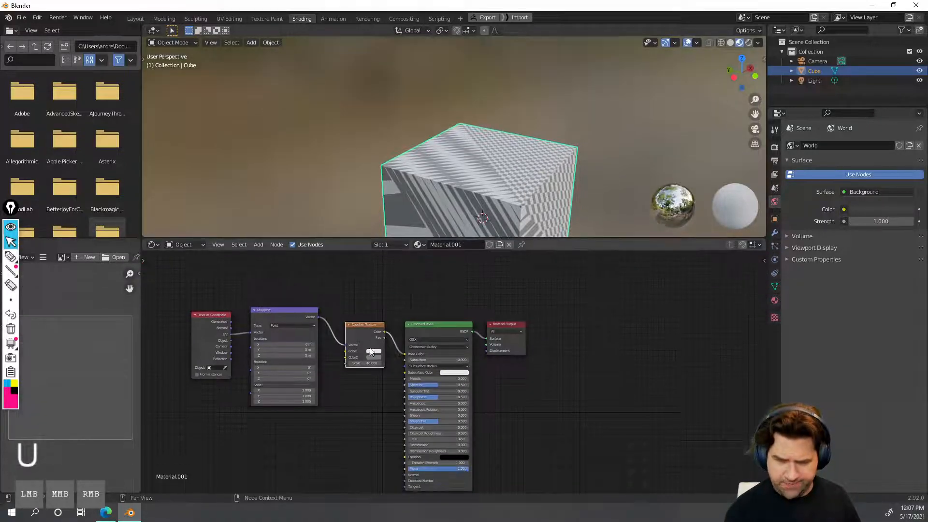
middle_drag(335, 408, 343, 356)
key(shift+a)
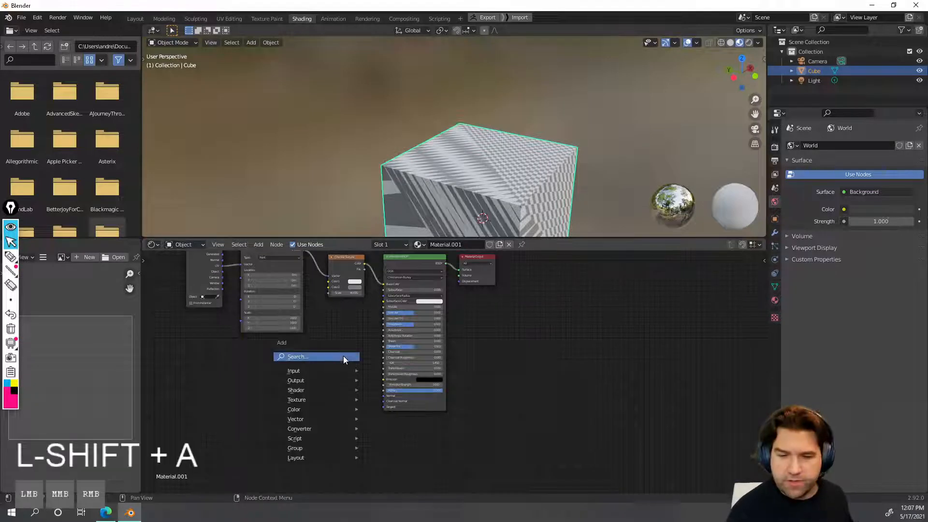
click(335, 370)
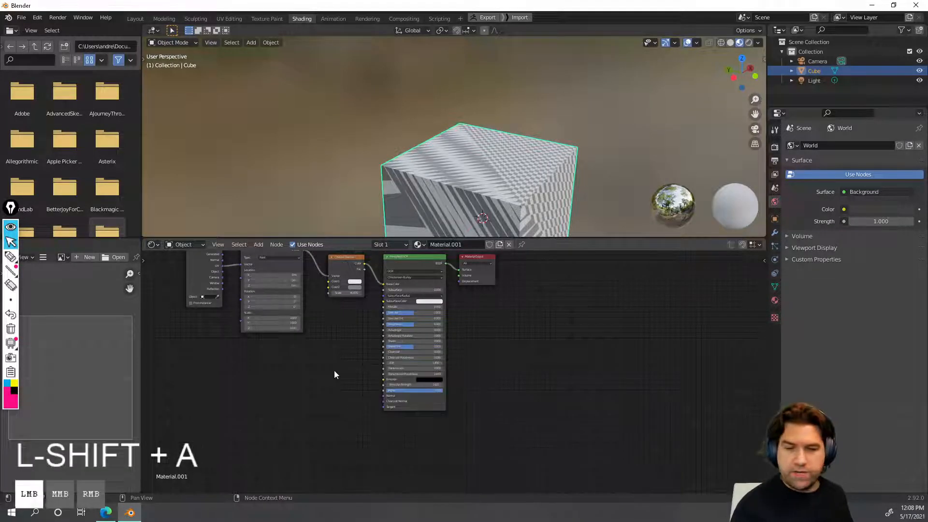
middle_drag(316, 329, 369, 333)
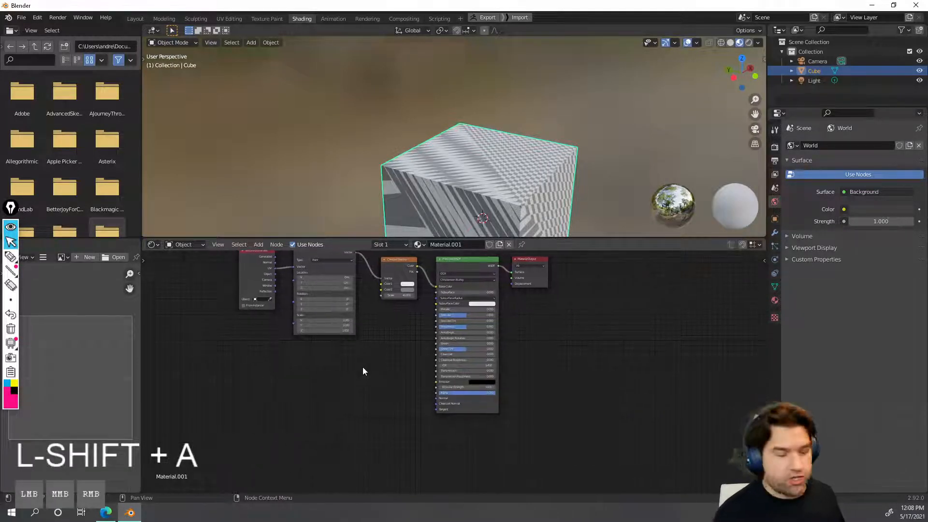
key(shift+a)
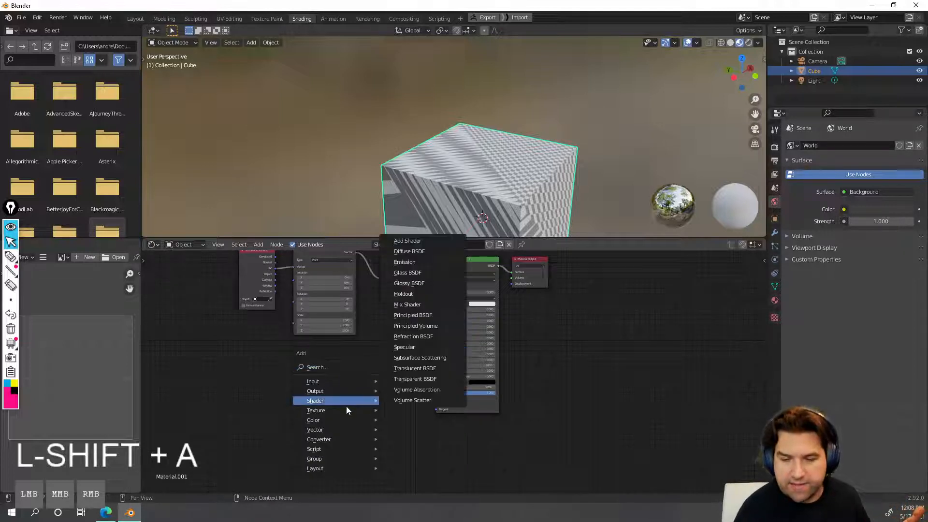
mouse_move(346, 410)
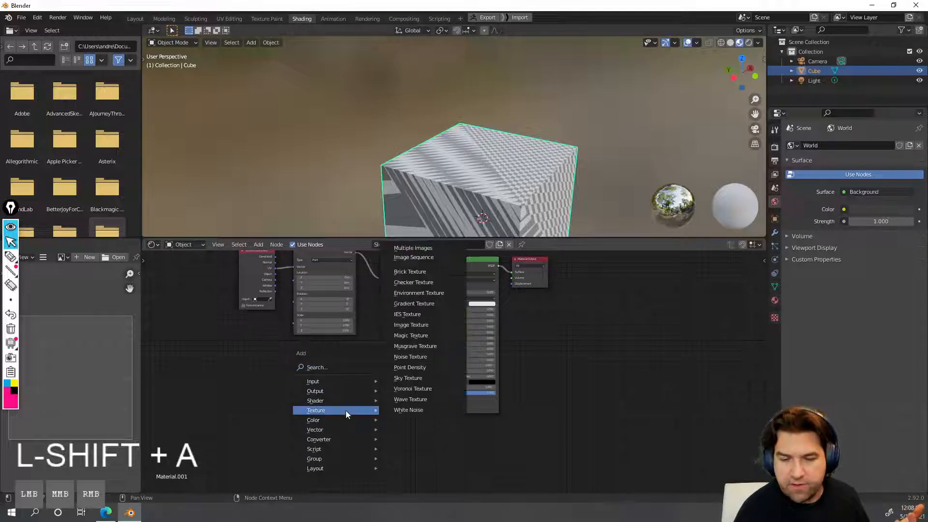
click(425, 257)
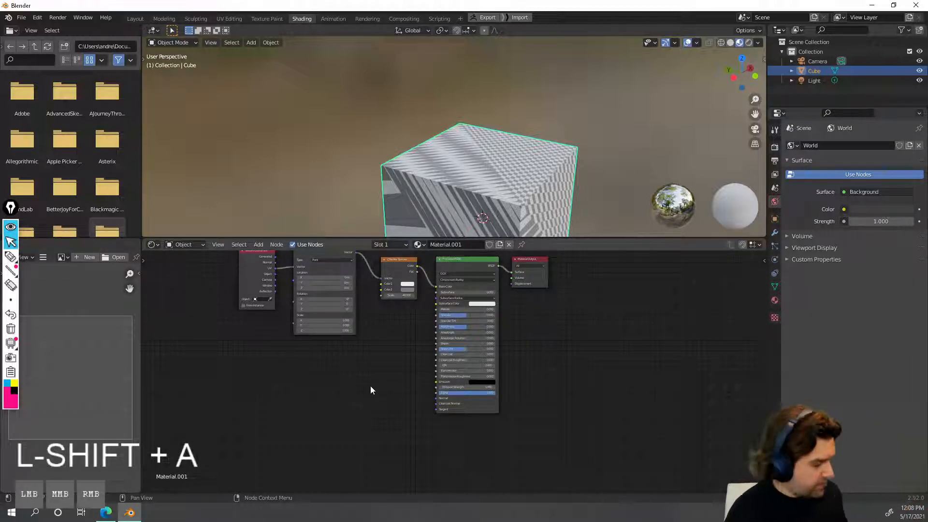
- Add an Image Texture node in the free space below the Checker Texture node and move the Checker Texture node slightly down
key(shift+a)
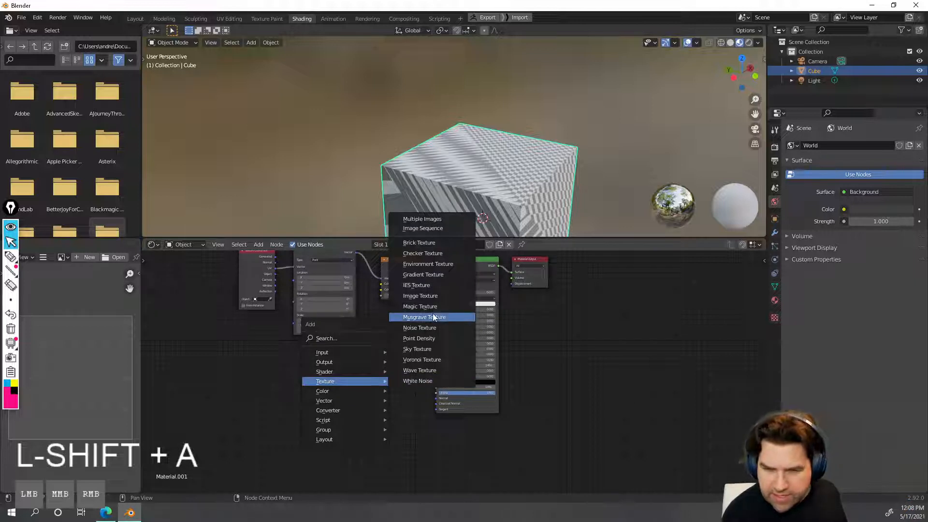
click(427, 296)
click(358, 357)
scroll(360, 356, up, 2)
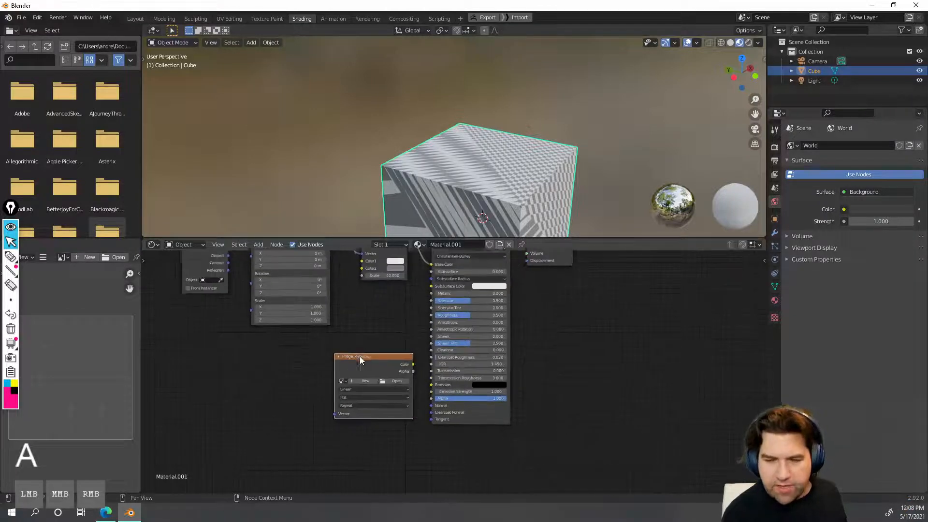
click(371, 290)
drag(371, 290, 369, 311)
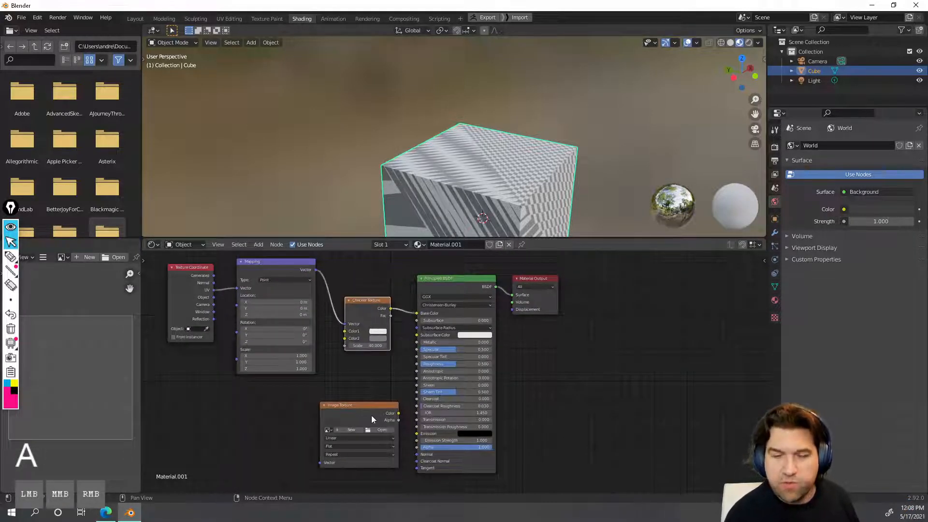
- Connect the Image Texture's Color output to the shader's Base Color and load external-content.duckduckgo.jpg into the node
drag(399, 414, 416, 313)
click(381, 429)
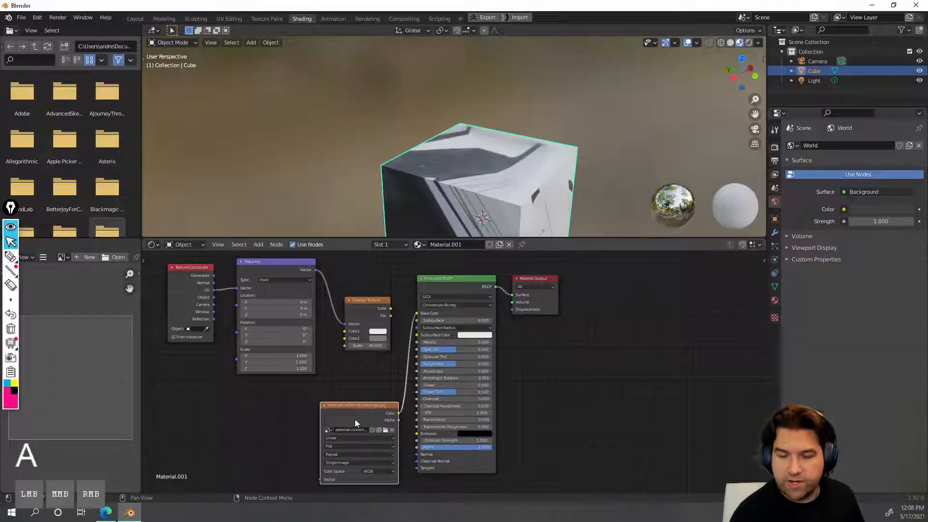
- Move the Image Texture node slightly away from the Principled BSDF and shift the Checker Texture node slightly up
drag(355, 423, 340, 417)
middle_drag(461, 179, 459, 217)
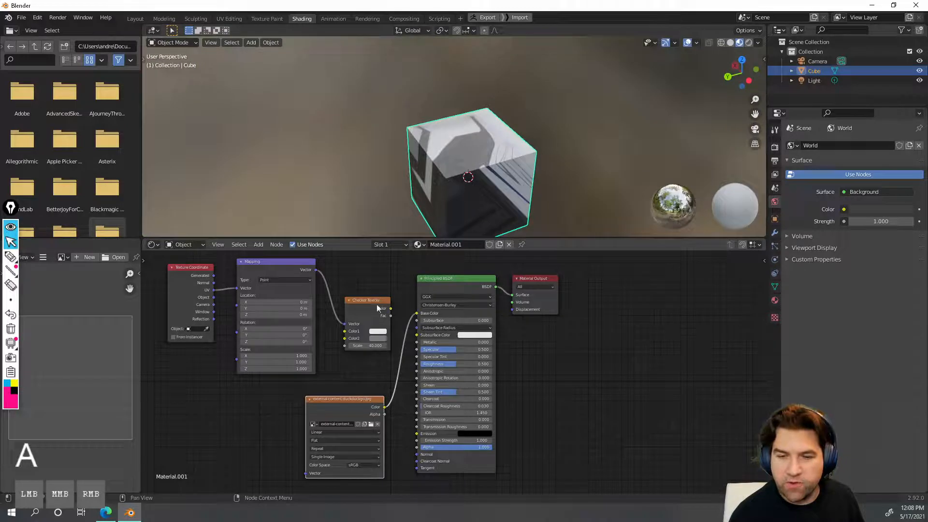
drag(377, 307, 367, 287)
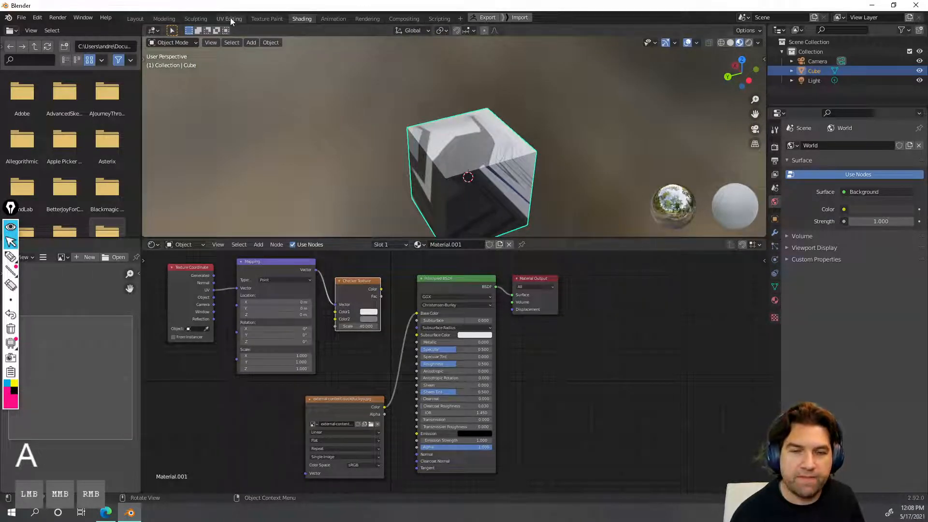
- Switch to the UV Editing workspace and display external-content.duckduckgo.jpg behind the cube's UVs
click(231, 18)
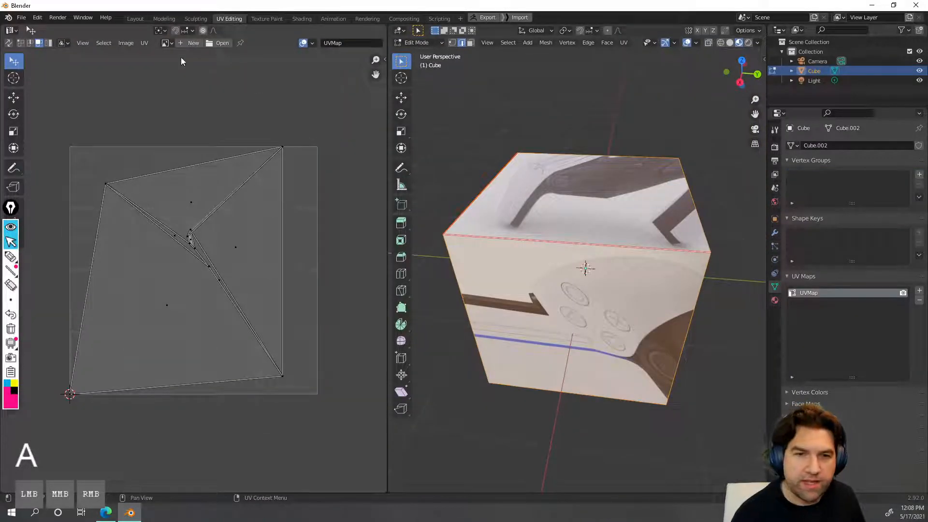
click(167, 44)
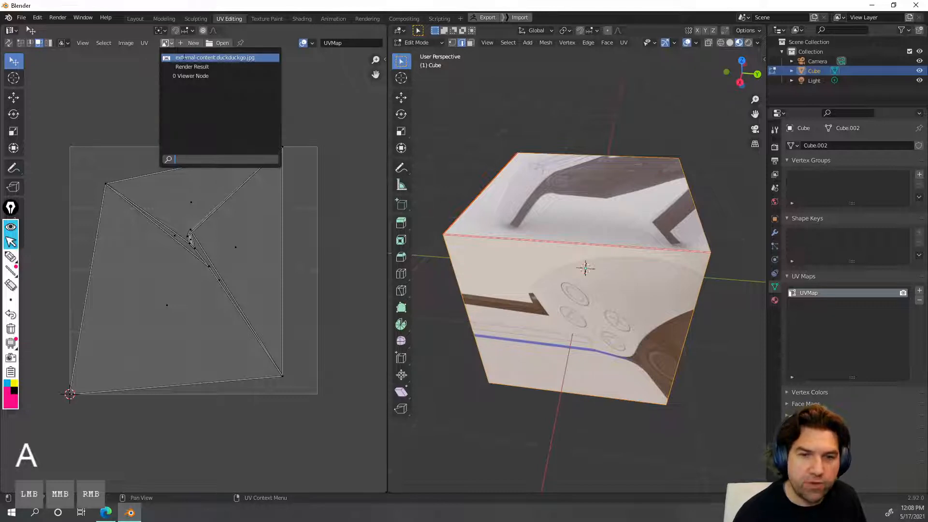
click(184, 57)
click(166, 44)
click(174, 58)
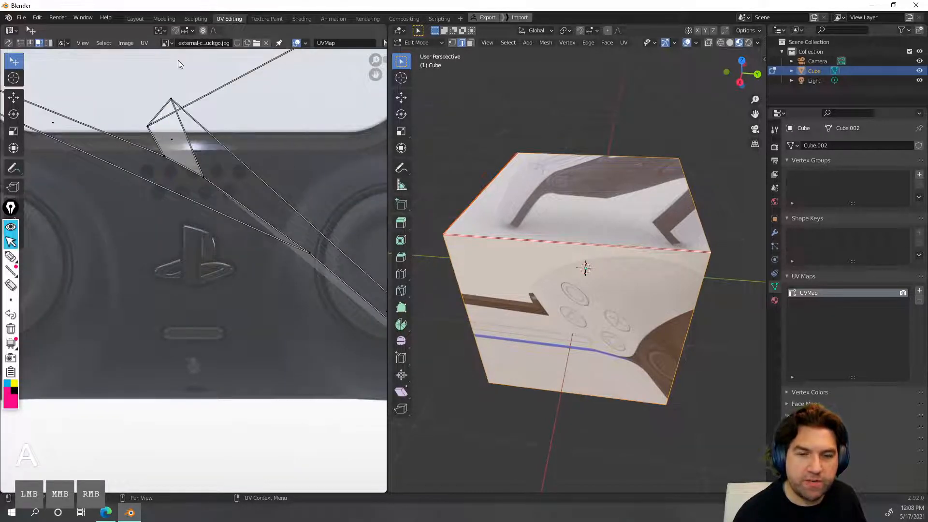
scroll(177, 311, down, 5)
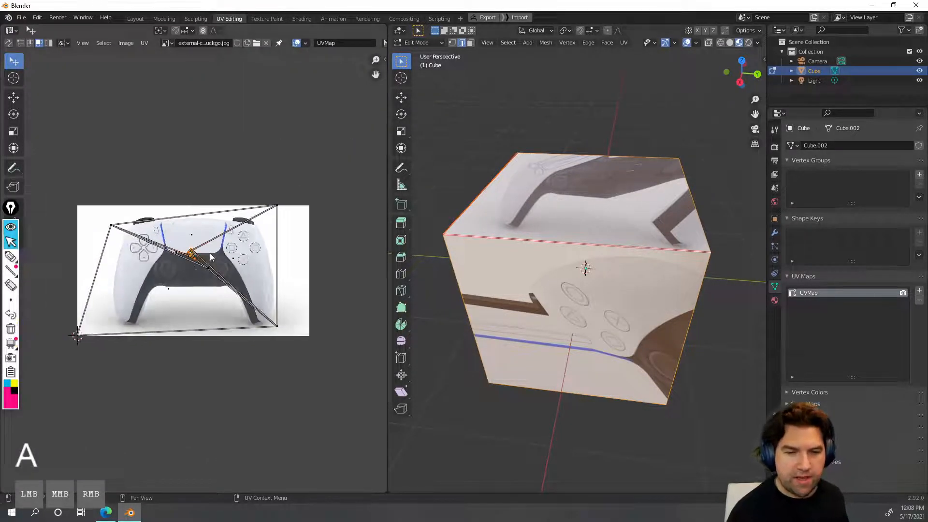
- Rescale the selected UVs slightly and move the layout's outer vertical edge outward, just past the controller's right grip
scroll(210, 253, up, 2)
key(s)
click(326, 346)
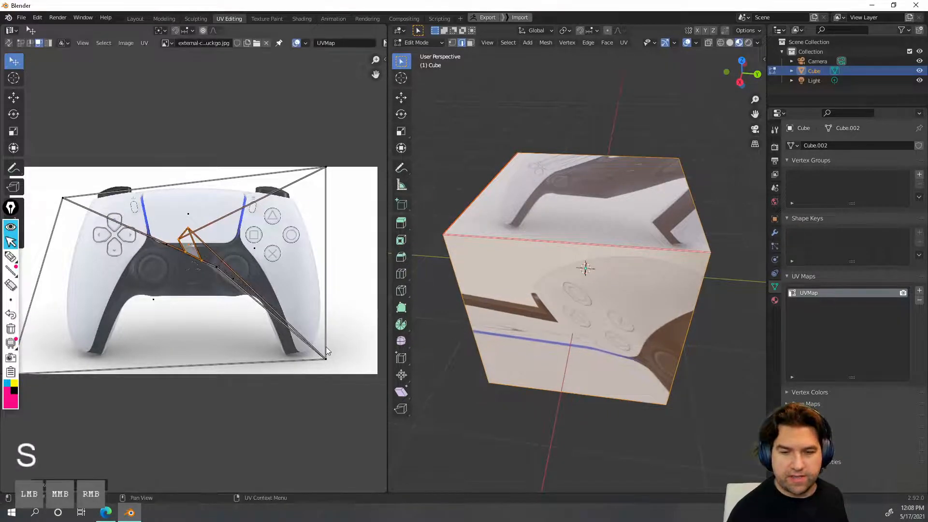
click(333, 364)
key(g)
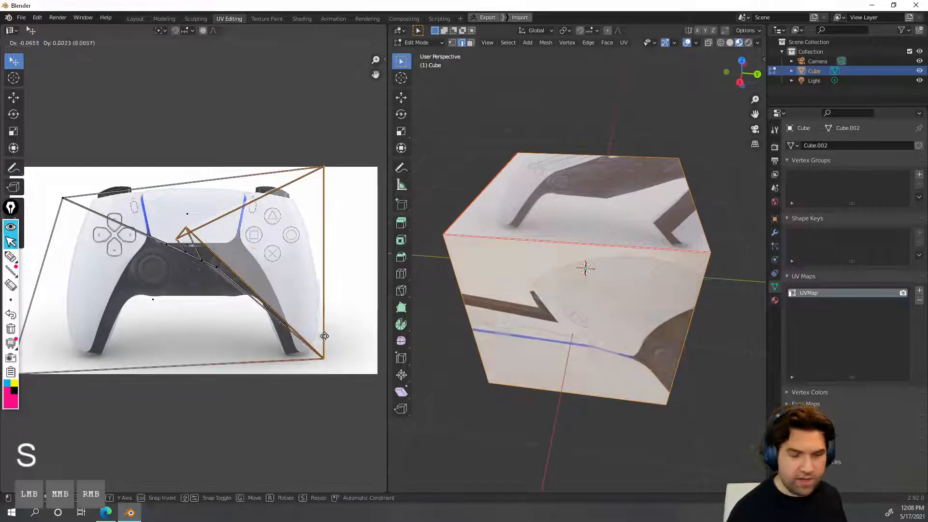
click(340, 354)
- Select one side face of the cube and move its inner UV corner down below the middle of the controller
middle_drag(593, 307, 578, 281)
click(577, 273)
key(3)
click(586, 279)
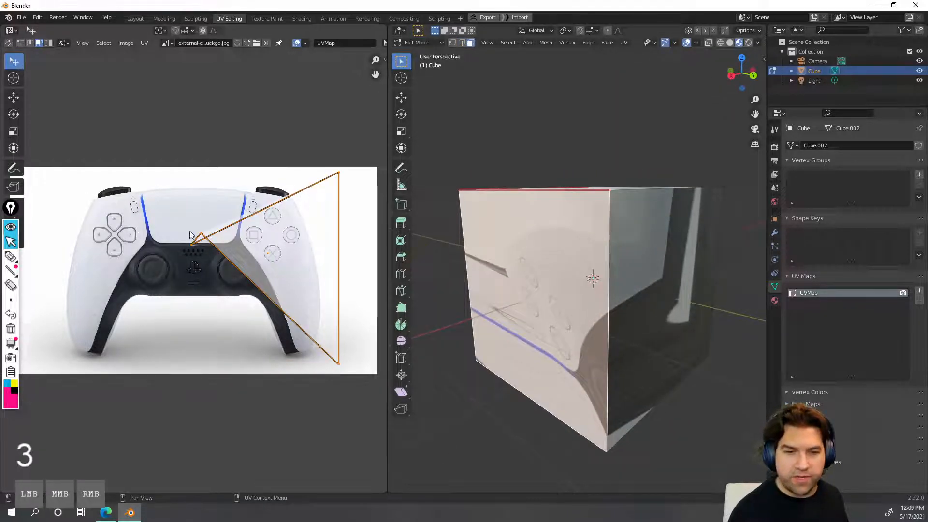
key(1)
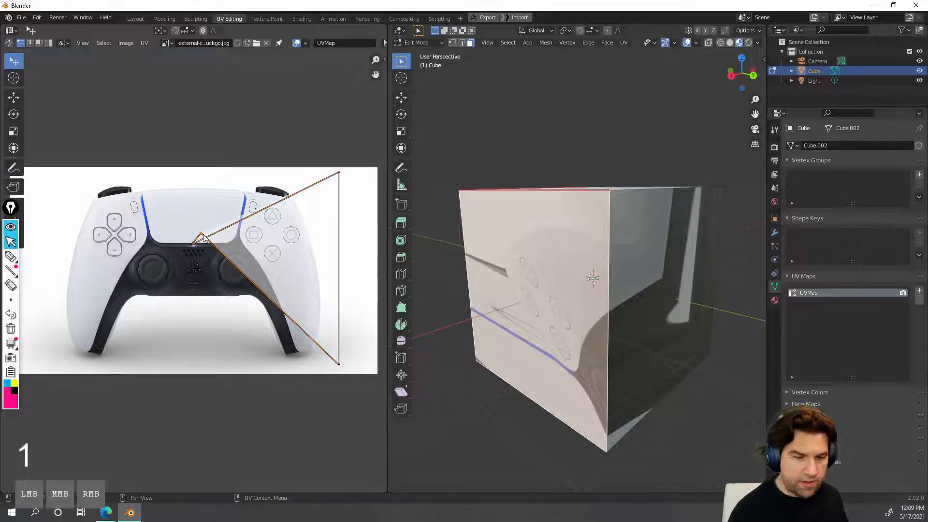
click(203, 234)
key(g)
click(193, 315)
- Move the face's two inner UV corners to above the controller's touchpad and beside the end of its left handle
click(195, 247)
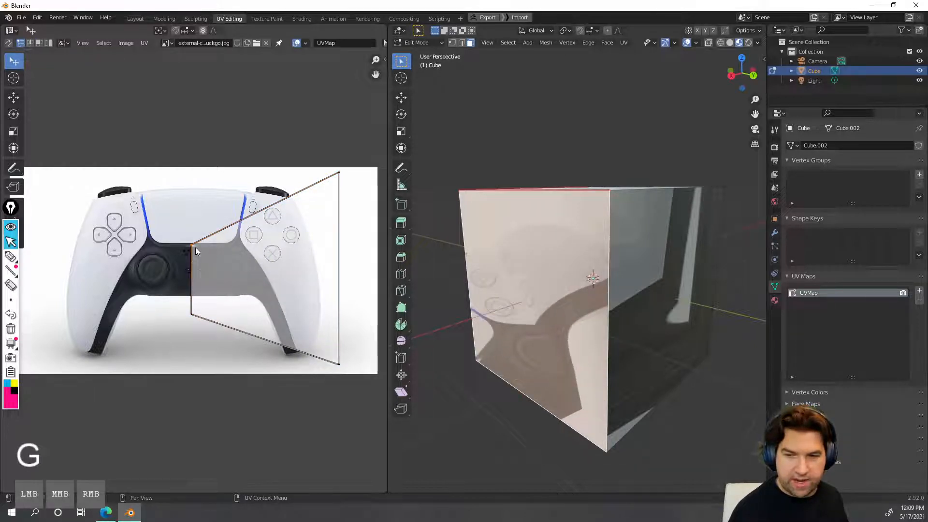
key(g)
click(180, 175)
click(192, 319)
key(g)
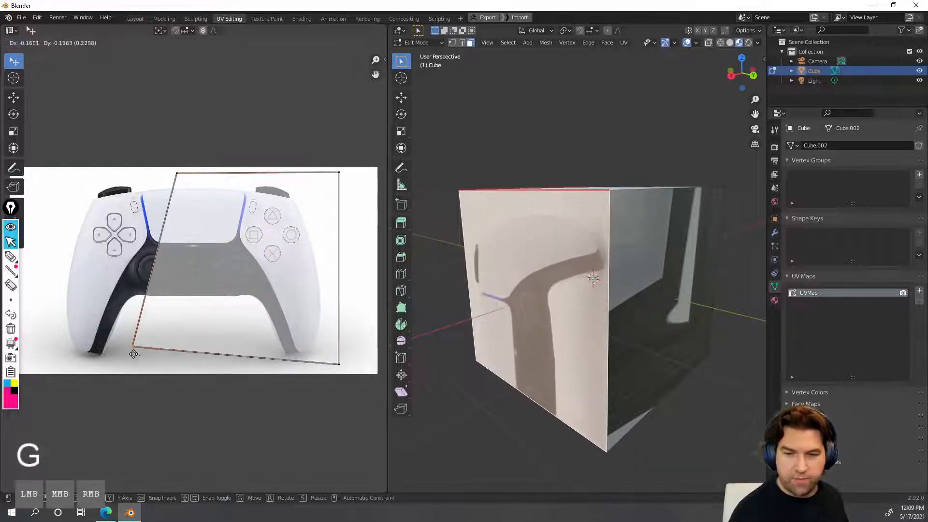
click(132, 370)
- Move the face's two outer UV corners inward to the controller's right edge and return the cube to Object Mode
click(340, 364)
key(g)
click(319, 362)
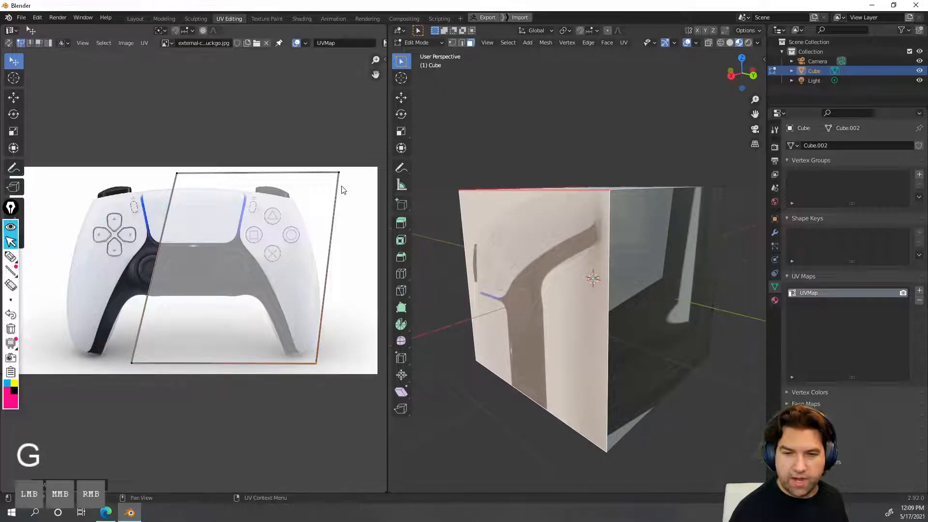
click(342, 177)
key(g)
click(321, 178)
middle_drag(504, 308, 544, 300)
key(Tab)
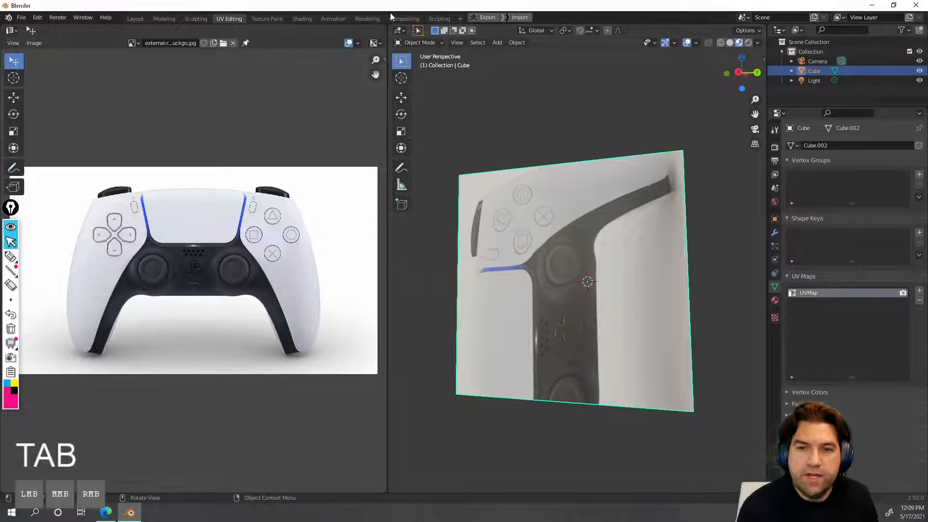
- In the Shading workspace, replace the Image Texture node's image with bark-texture-31.jpg
click(305, 19)
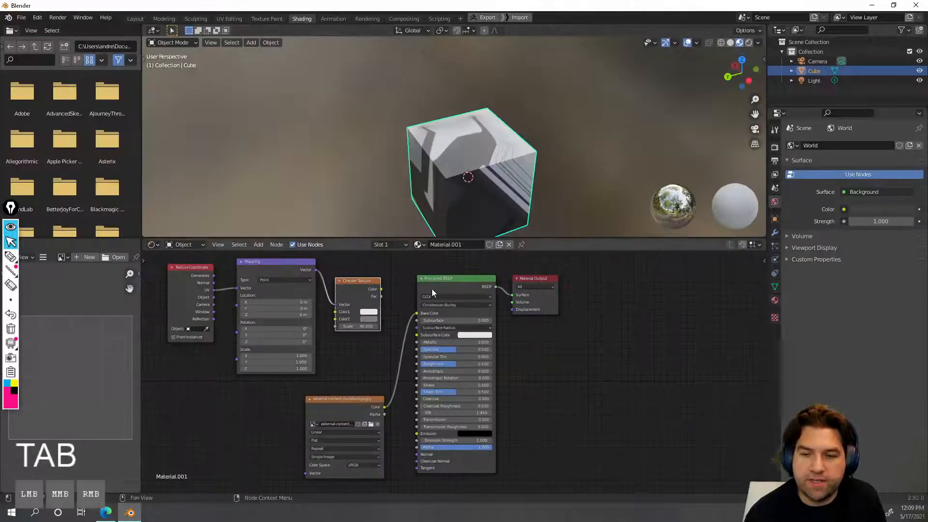
click(377, 425)
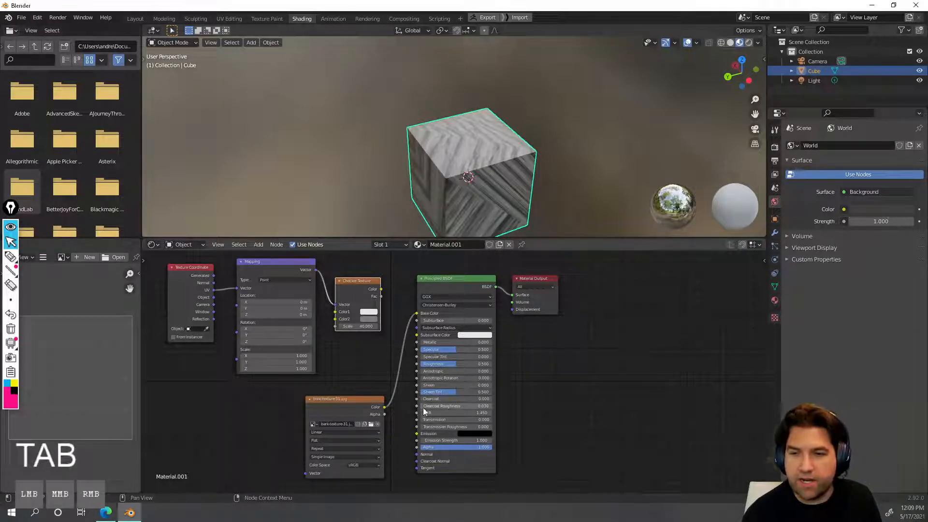
scroll(489, 417, up, 1)
middle_drag(483, 186, 445, 164)
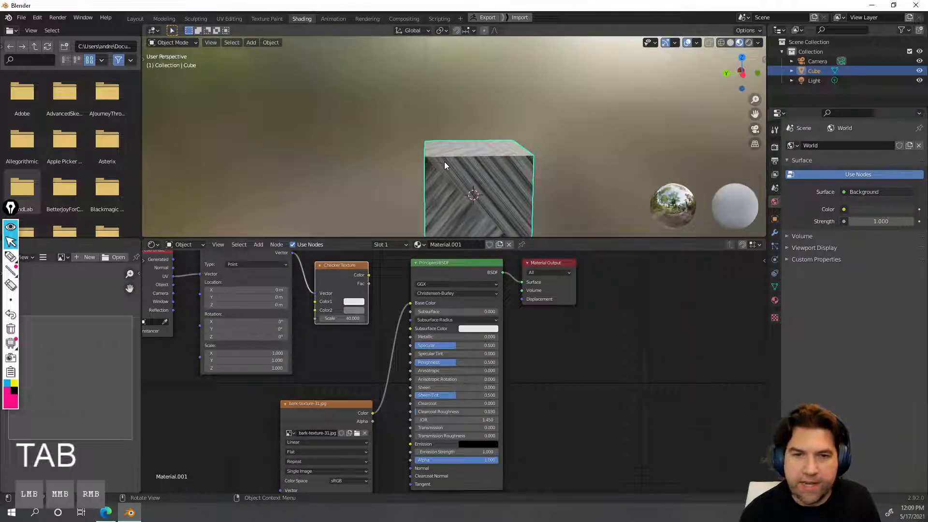
- Return to the UV Editing workspace and unwrap all of the cube's faces with Smart UV Project at its default settings
click(222, 18)
middle_drag(557, 284, 585, 273)
key(u)
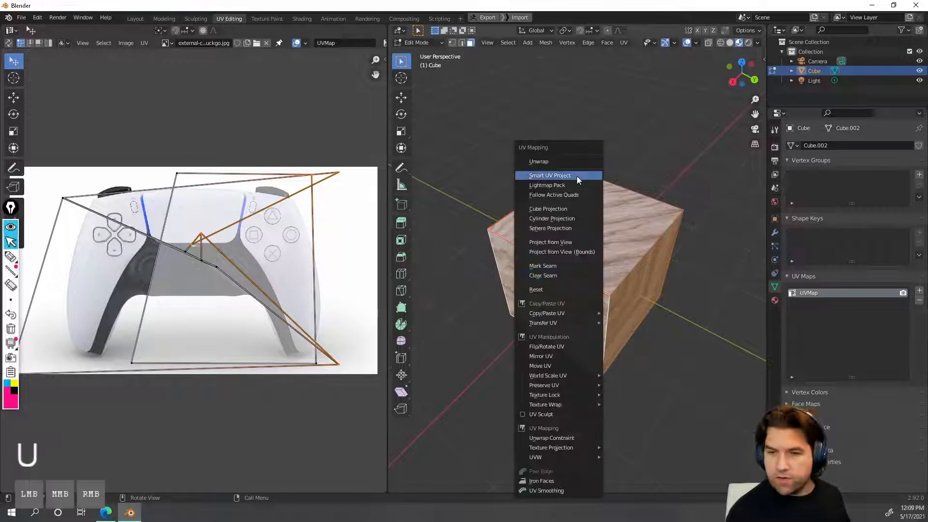
click(577, 176)
click(576, 253)
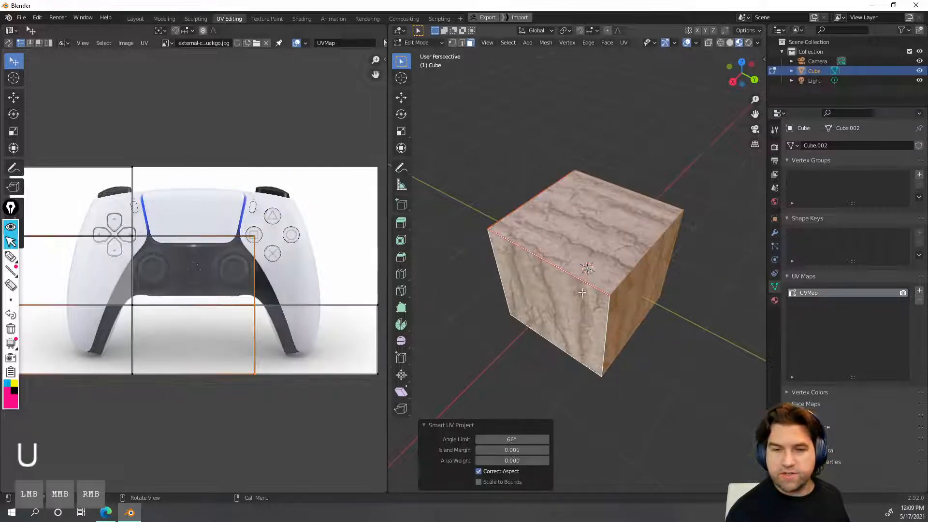
- Examine the bark texture on the cube's faces in Object Mode from several angles and distances
middle_drag(577, 256, 638, 339)
key(Tab)
click(692, 404)
middle_drag(692, 404, 617, 346)
click(596, 304)
scroll(595, 280, up, 3)
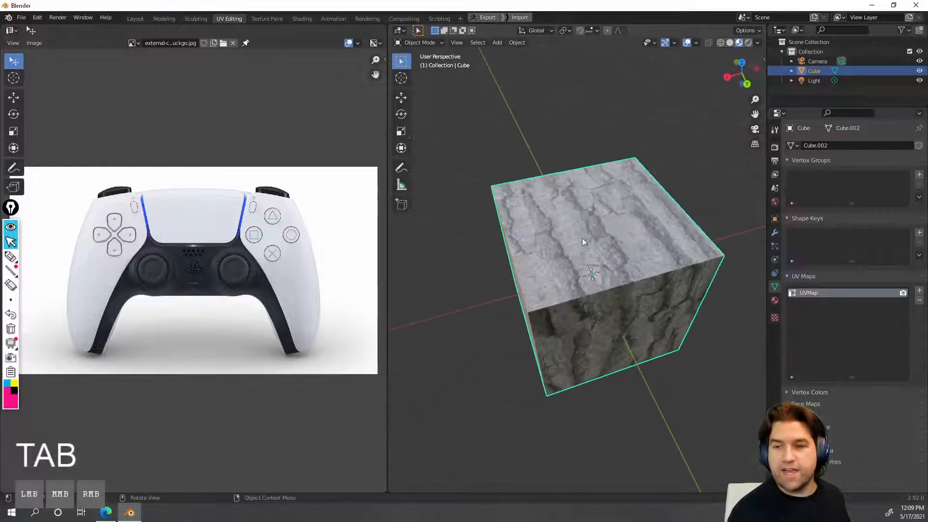
middle_drag(667, 266, 675, 184)
scroll(604, 295, down, 4)
middle_drag(604, 294, 615, 332)
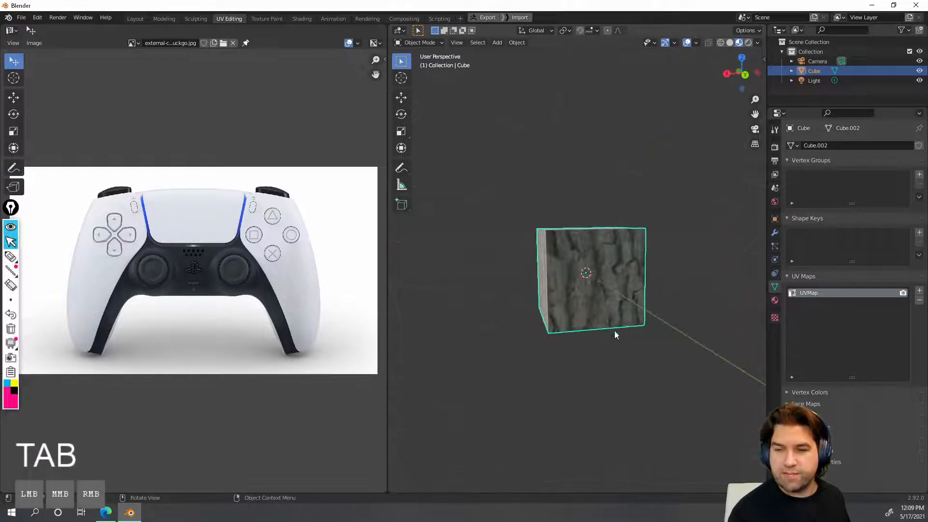
- Put the cube back into Edit Mode and display bark-texture-31.jpg behind its UVs
click(618, 274)
key(Tab)
middle_drag(618, 274, 621, 251)
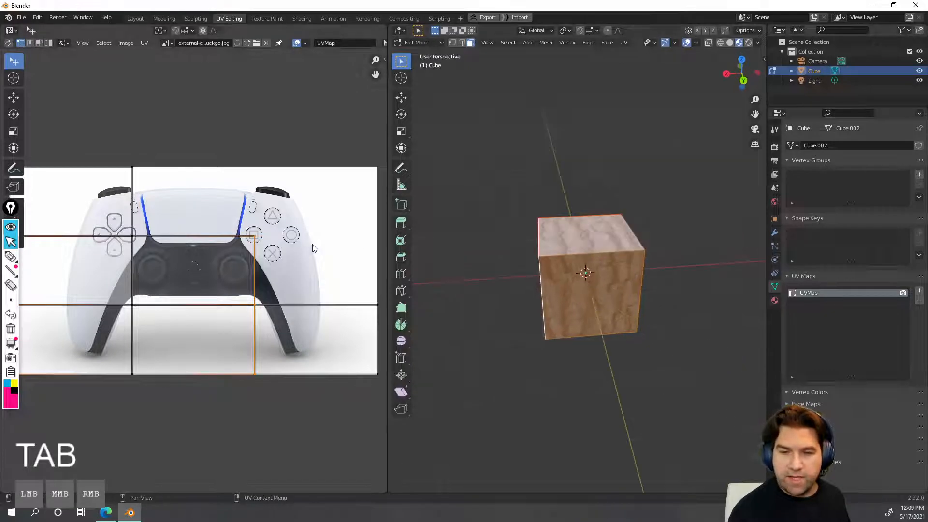
click(166, 42)
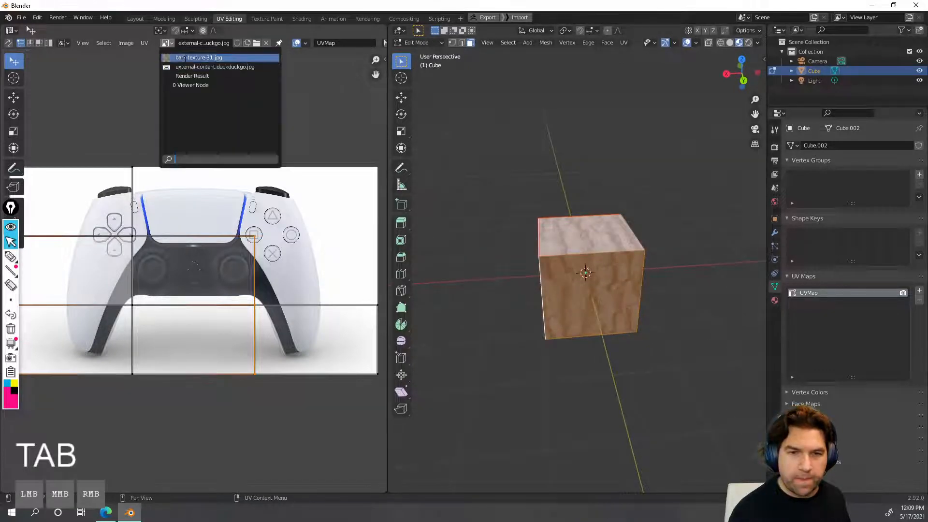
click(184, 59)
scroll(268, 269, down, 7)
scroll(208, 297, up, 2)
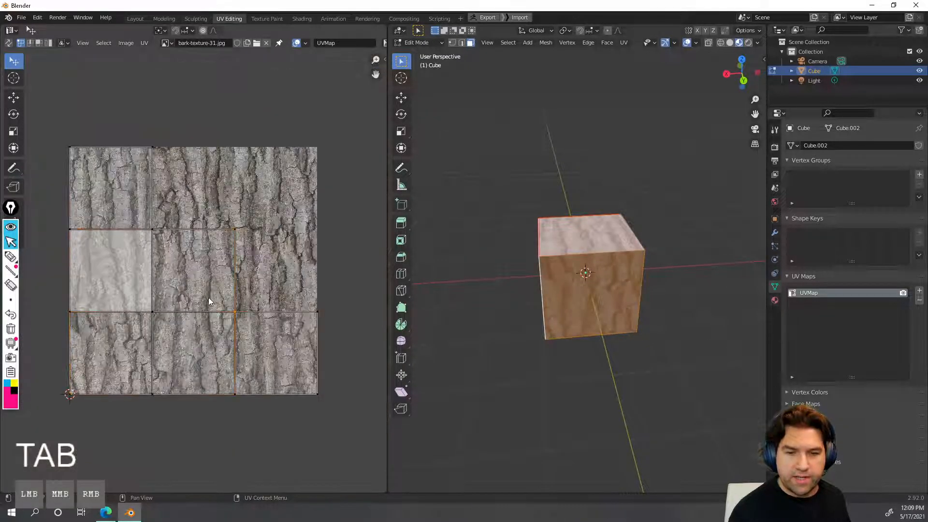
- Move the front face's UV island to the upper-right area of the bark image and return to Object Mode
click(595, 286)
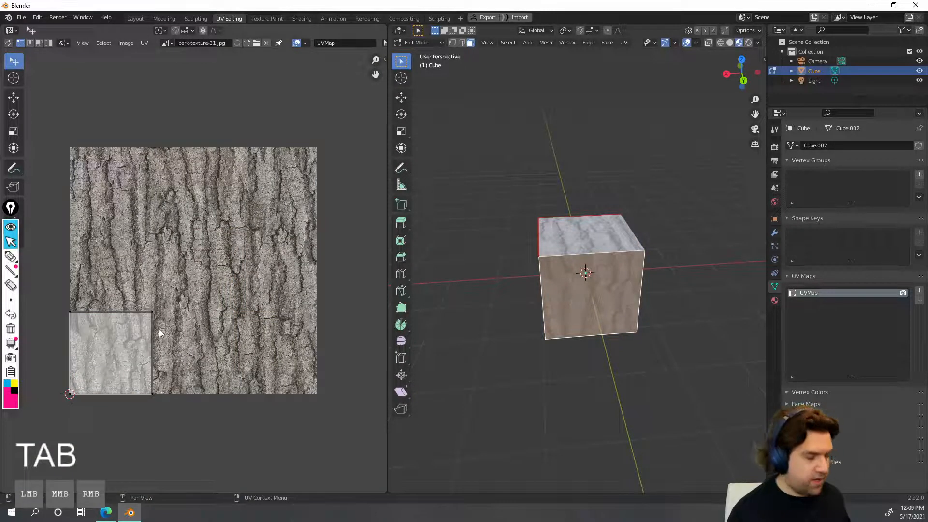
key(g)
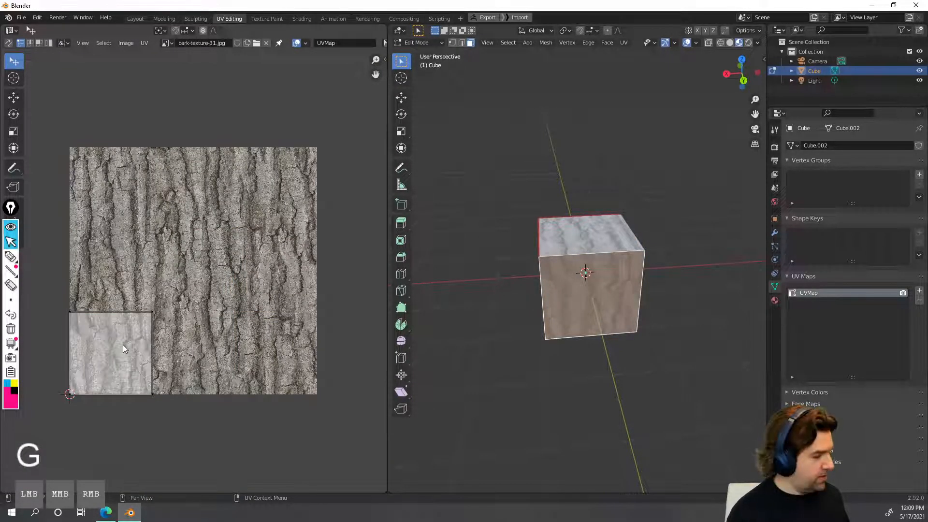
key(a)
key(g)
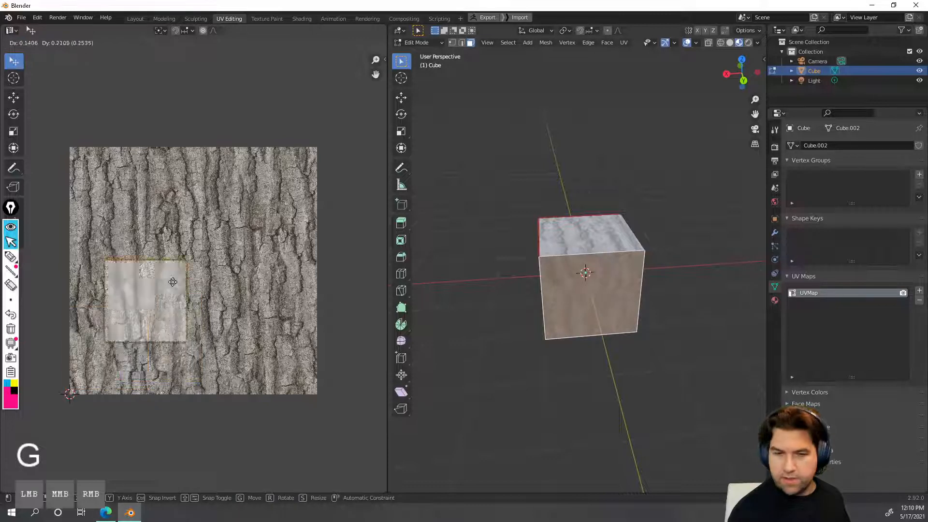
click(291, 186)
middle_drag(674, 347, 673, 376)
key(g)
click(278, 191)
key(Tab)
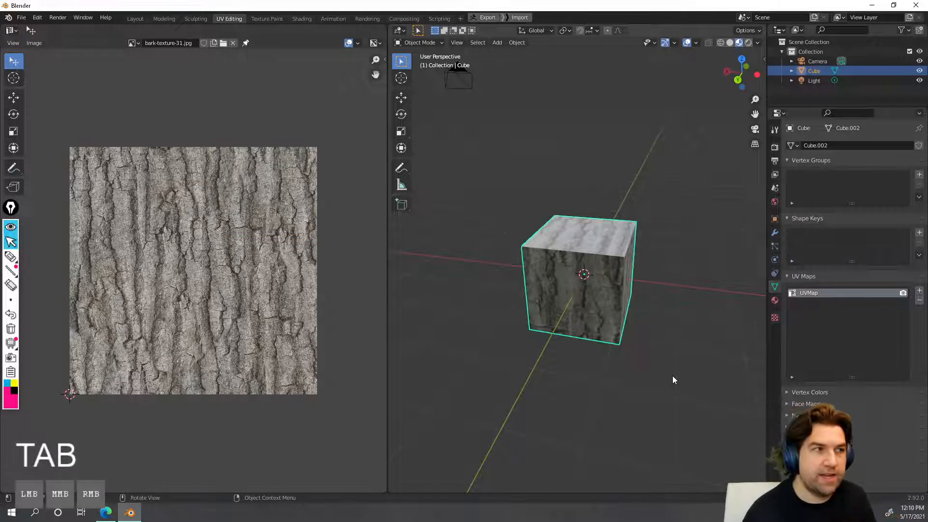